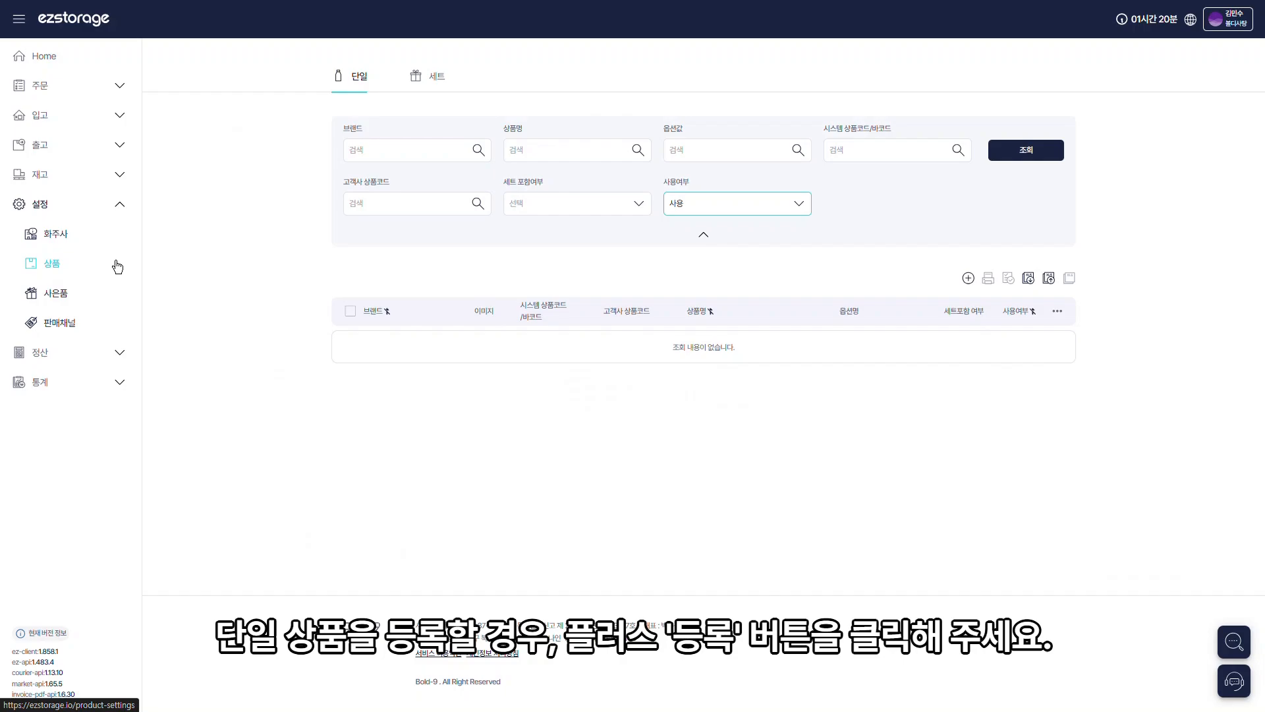
# Start a new single-product registration with brand 볼디사탕, product name 레몬자일리톨 and English product name lemoncandy.
pyautogui.click(965, 280)
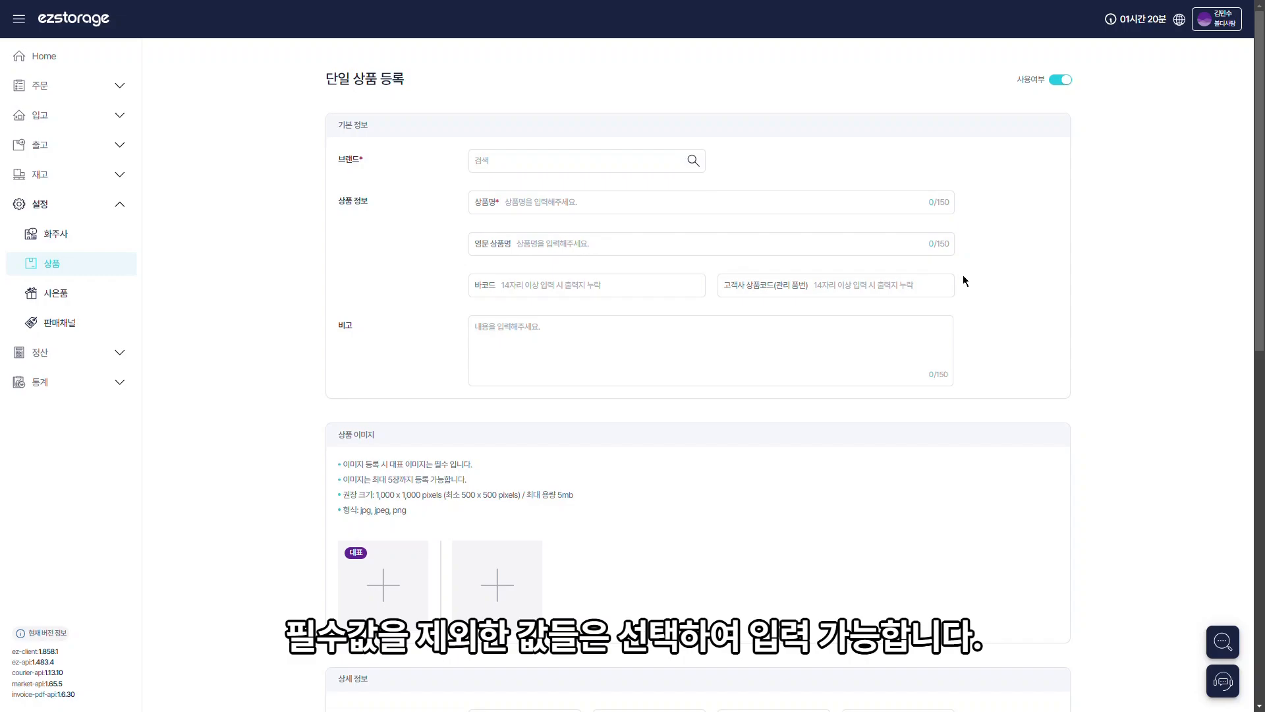
pyautogui.click(643, 166)
pyautogui.write('볼디사랑')
pyautogui.click(633, 203)
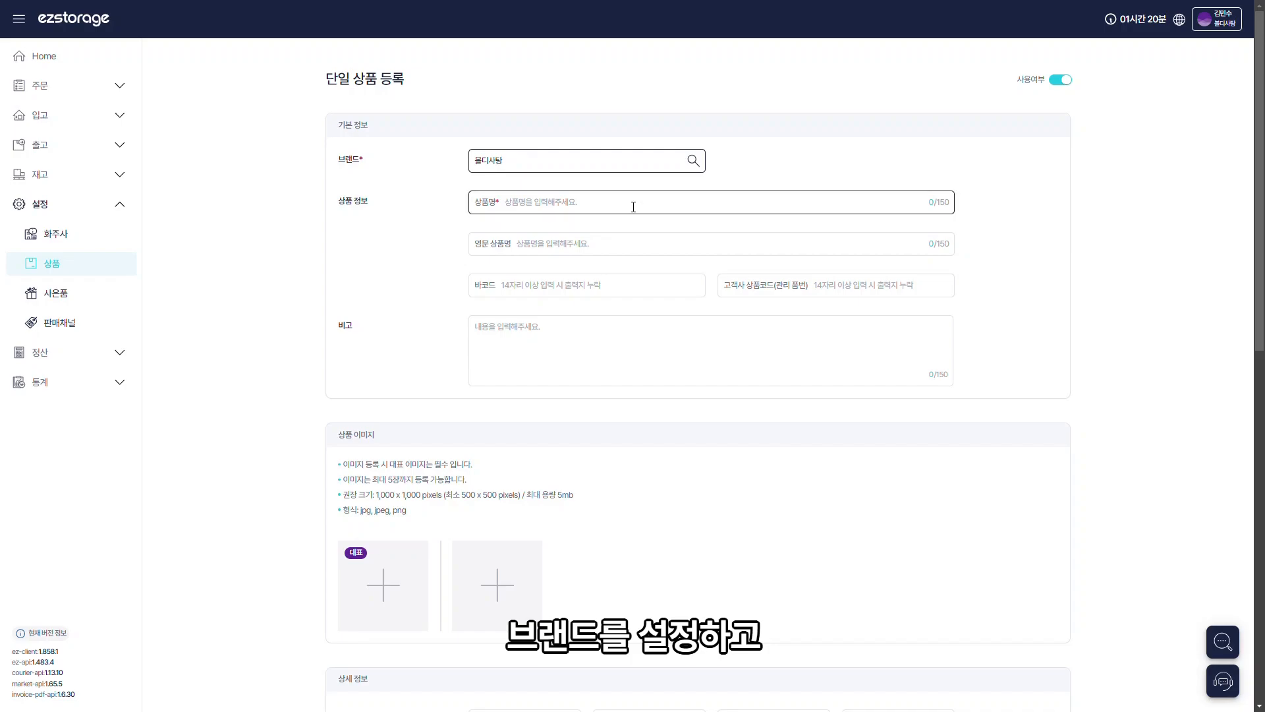
pyautogui.write('ㄹ레몬자일리톨')
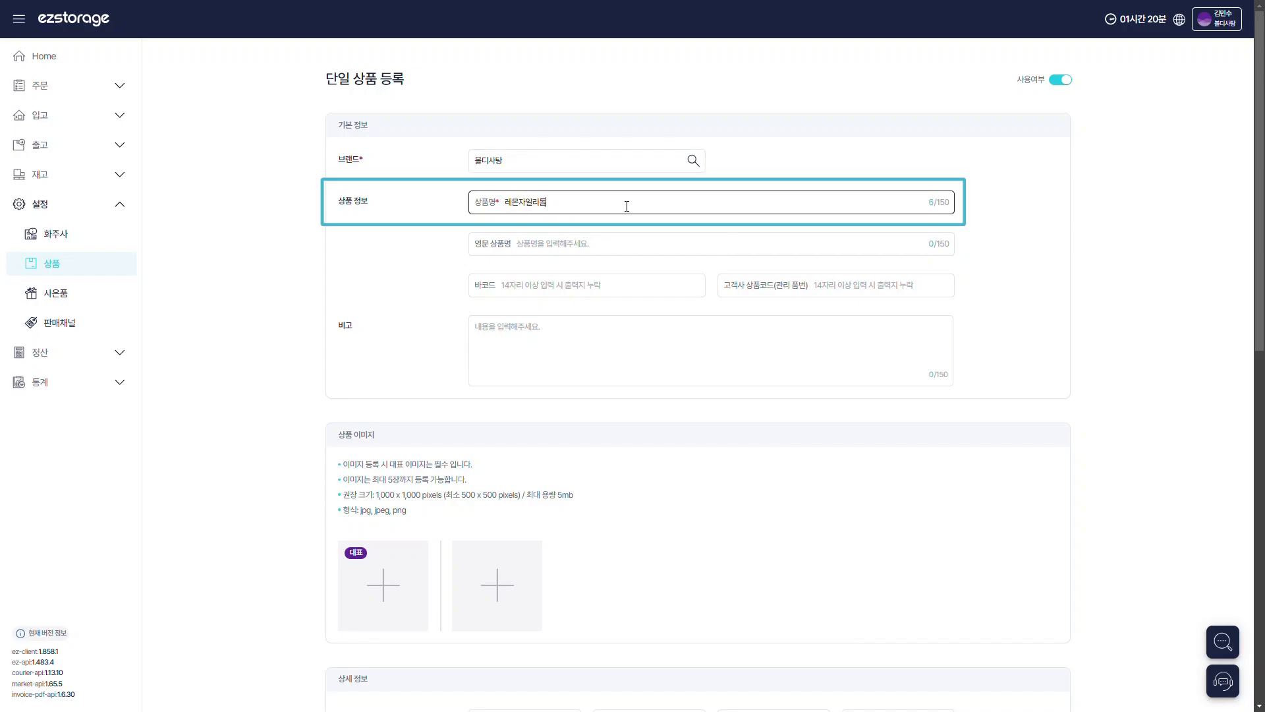
pyautogui.click(623, 245)
pyautogui.write('lemoncandy')
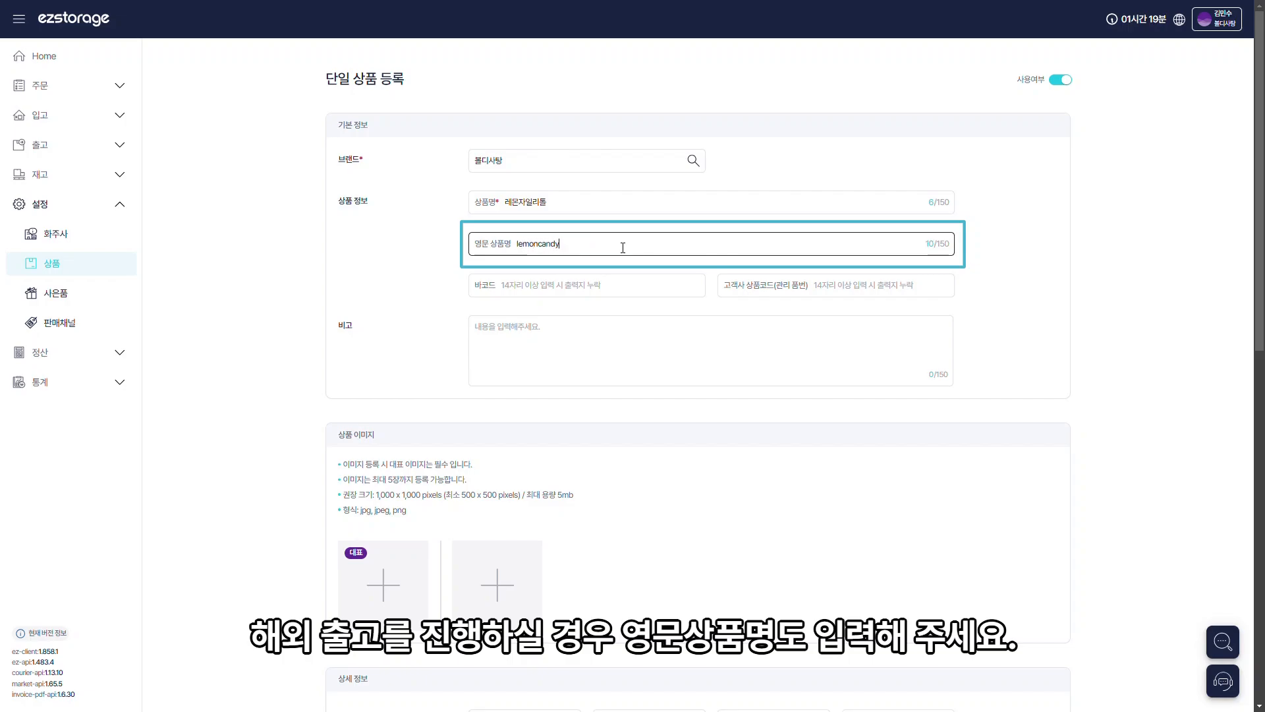
# Enter 156780600 as the product's barcode and LM001 as its customer product code.
pyautogui.click(620, 284)
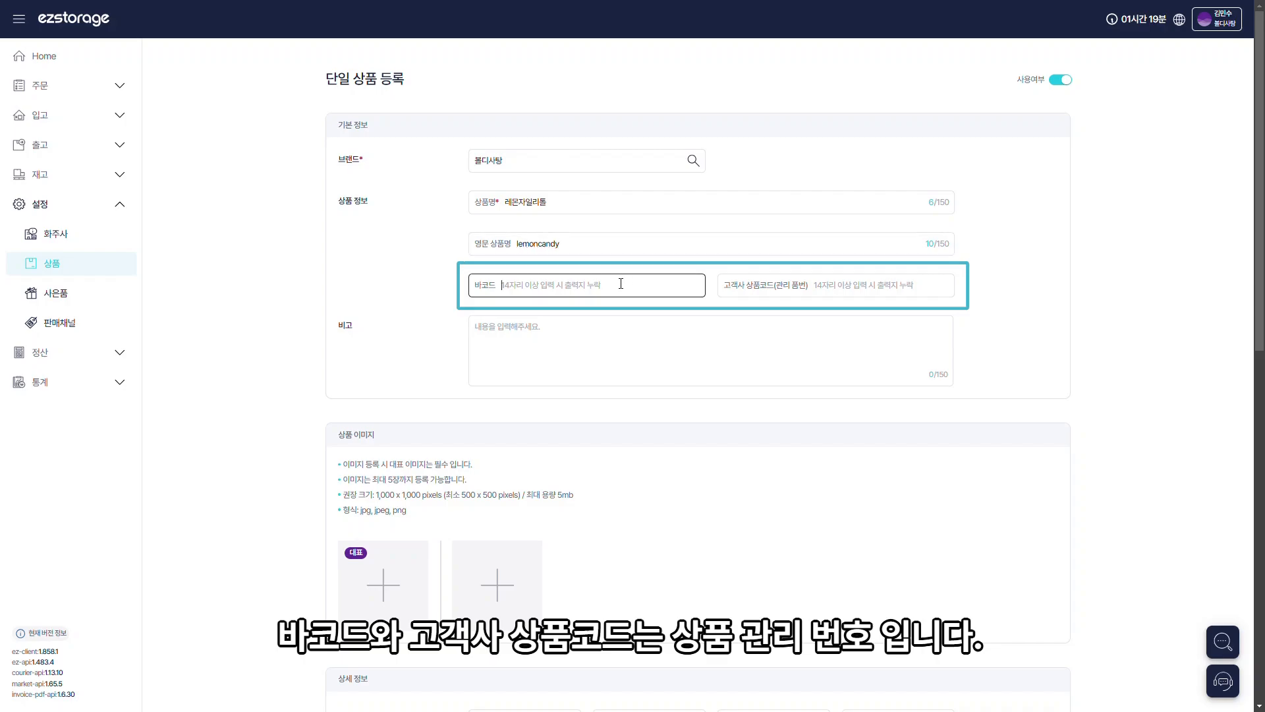
pyautogui.write('156780600')
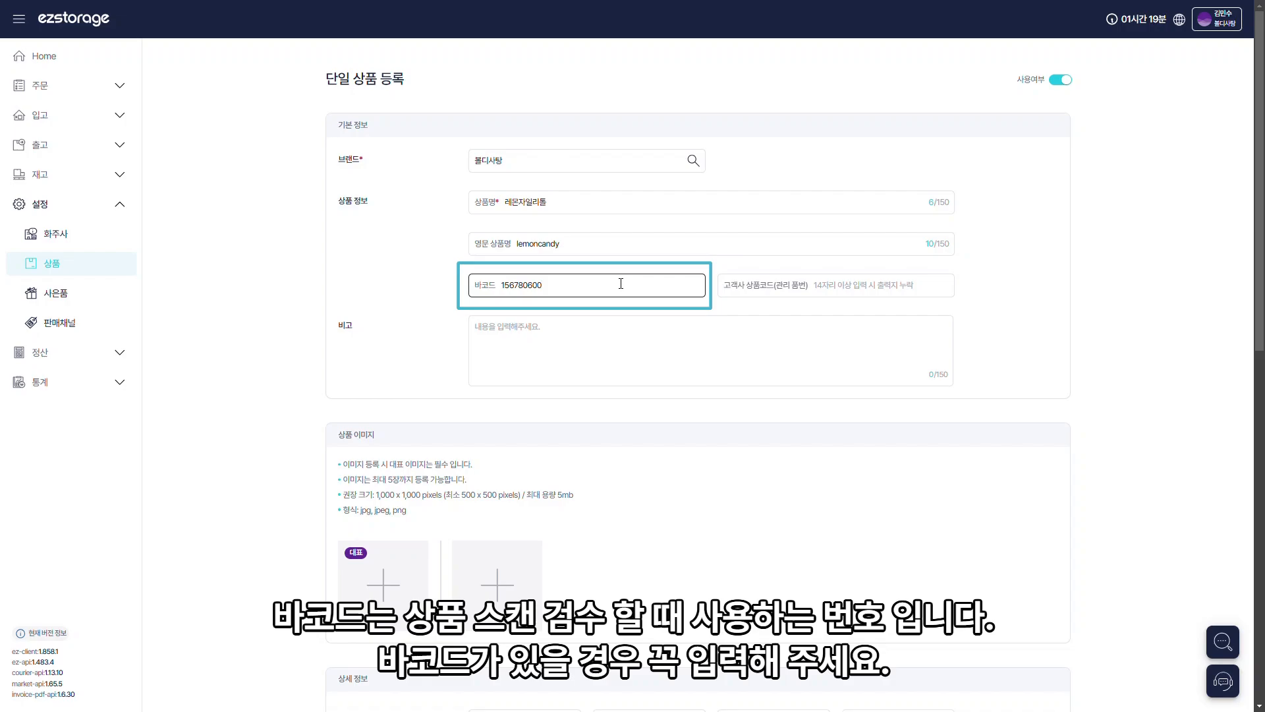
pyautogui.click(872, 282)
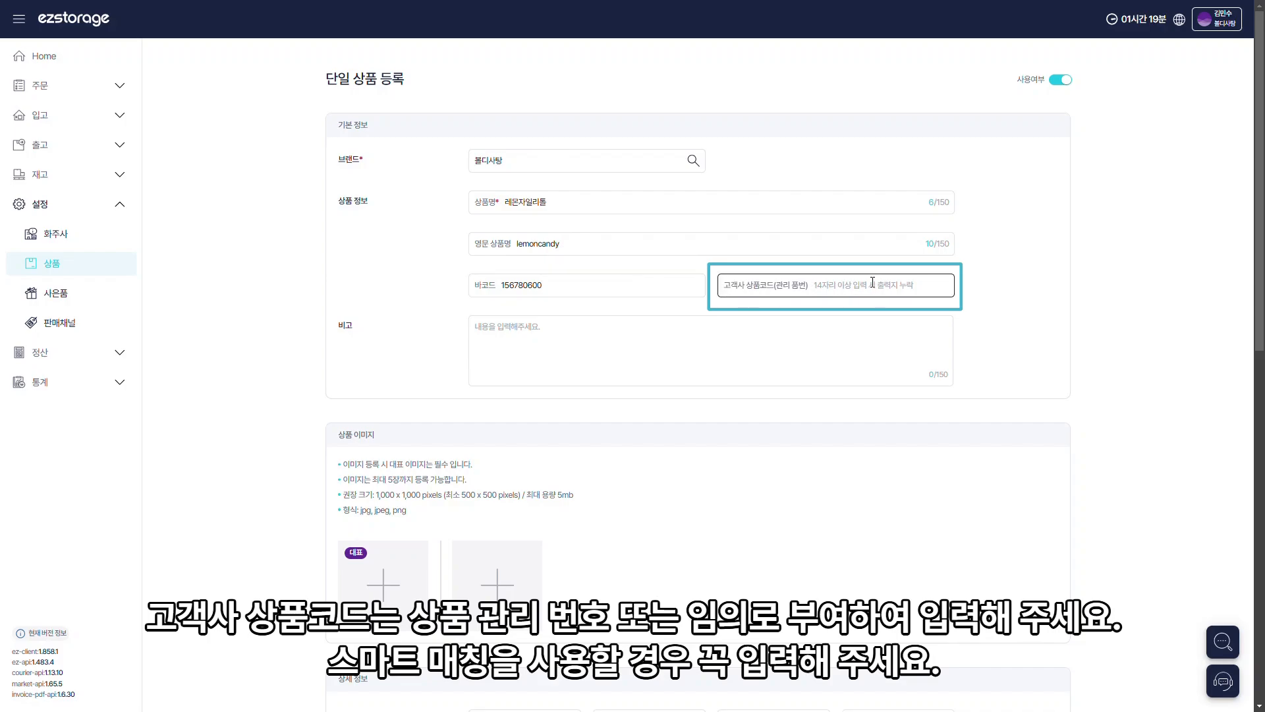
pyautogui.write('LM001')
pyautogui.click(999, 288)
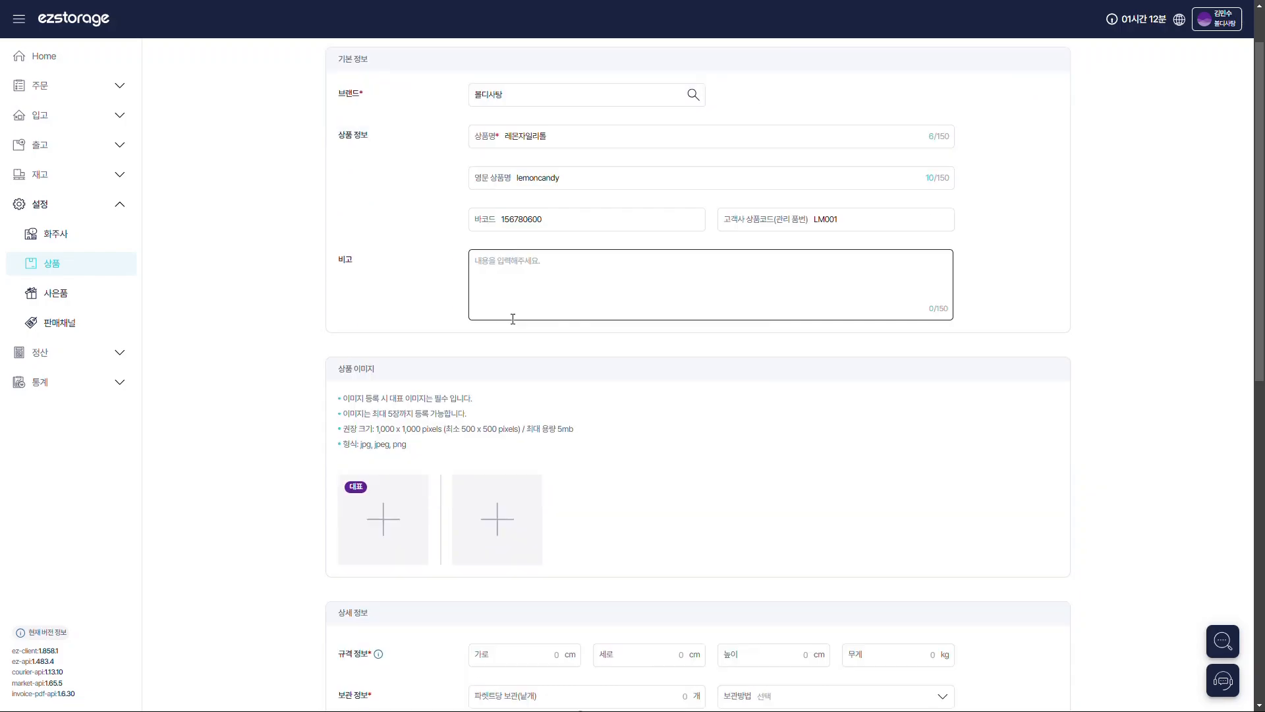
# Set the product's width, length and height to 0.1 cm each and its weight to .1 kg.
pyautogui.scroll(-2, 513, 319)
pyautogui.scroll(-2, 513, 319)
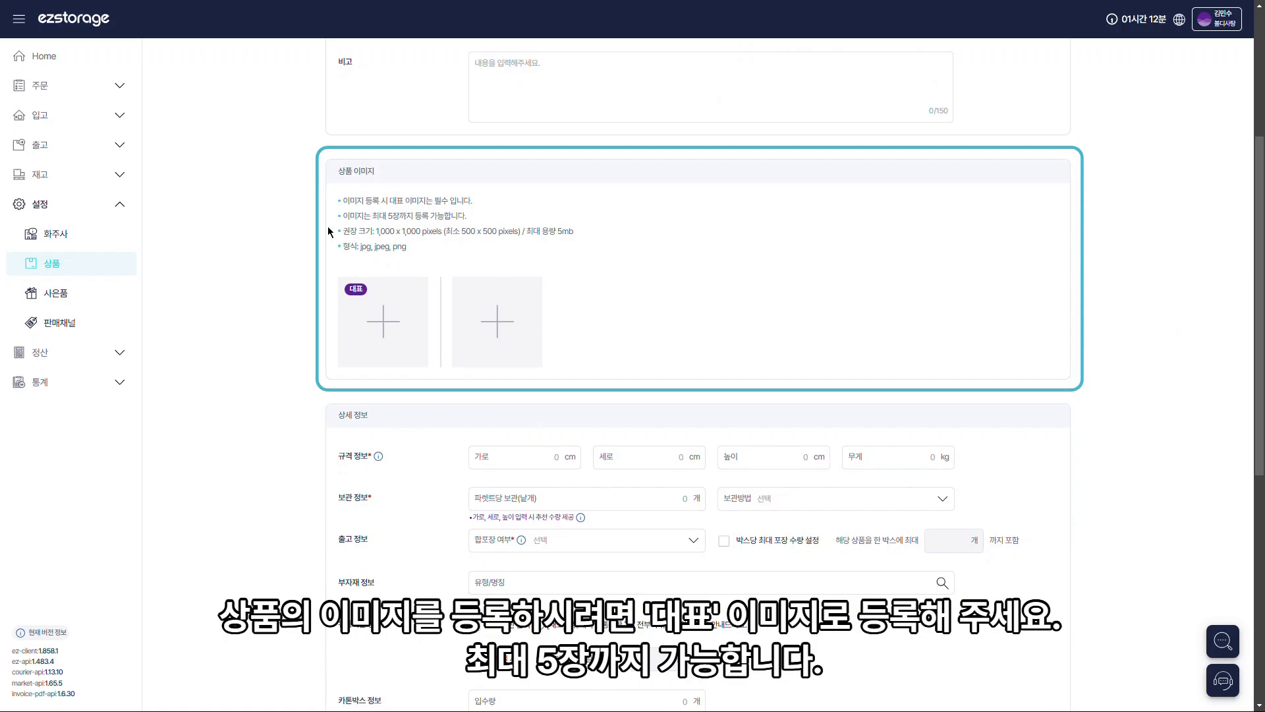
pyautogui.scroll(-5, 329, 237)
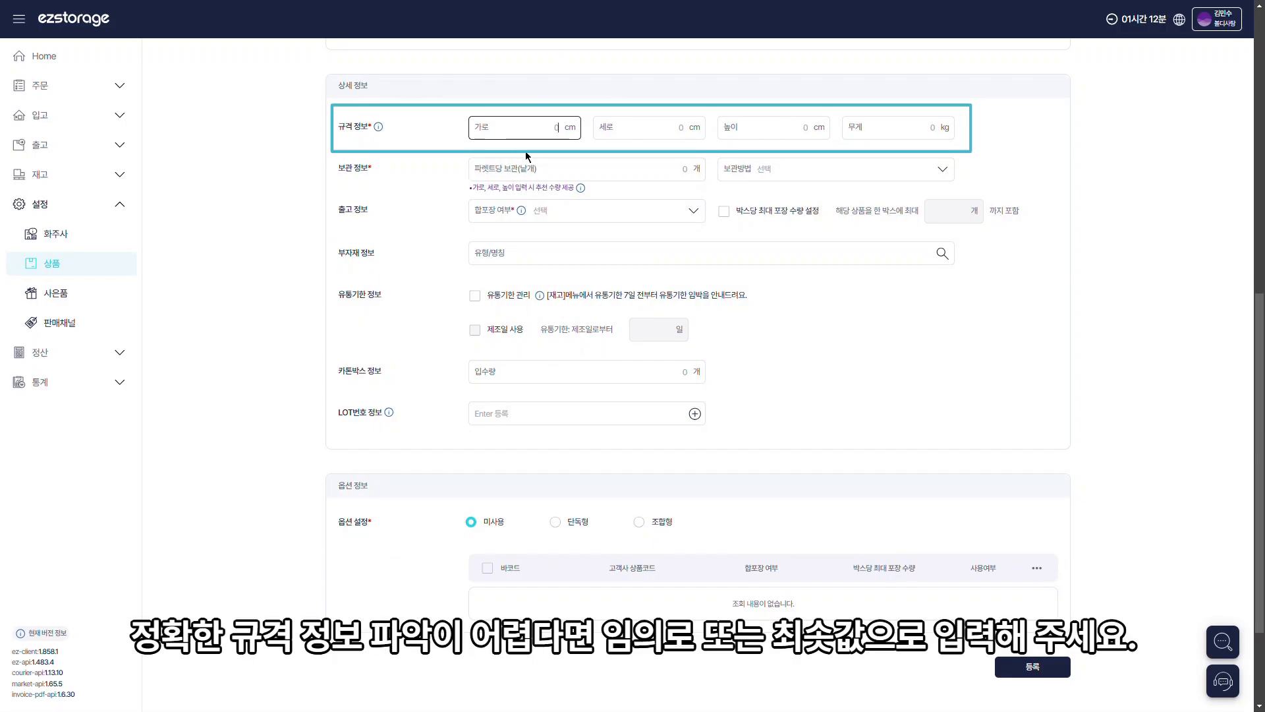
pyautogui.write('.1')
pyautogui.click(645, 129)
pyautogui.write('.1')
pyautogui.click(797, 125)
pyautogui.write('.1')
pyautogui.click(922, 129)
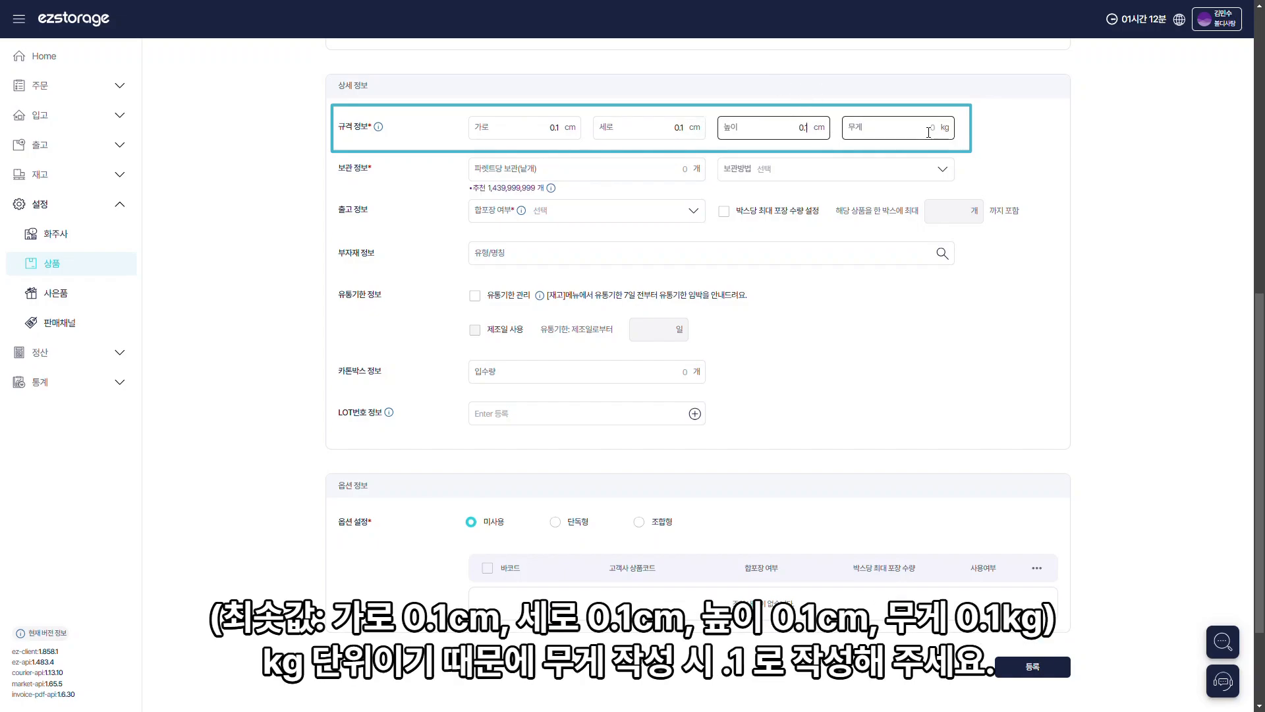
pyautogui.click(972, 158)
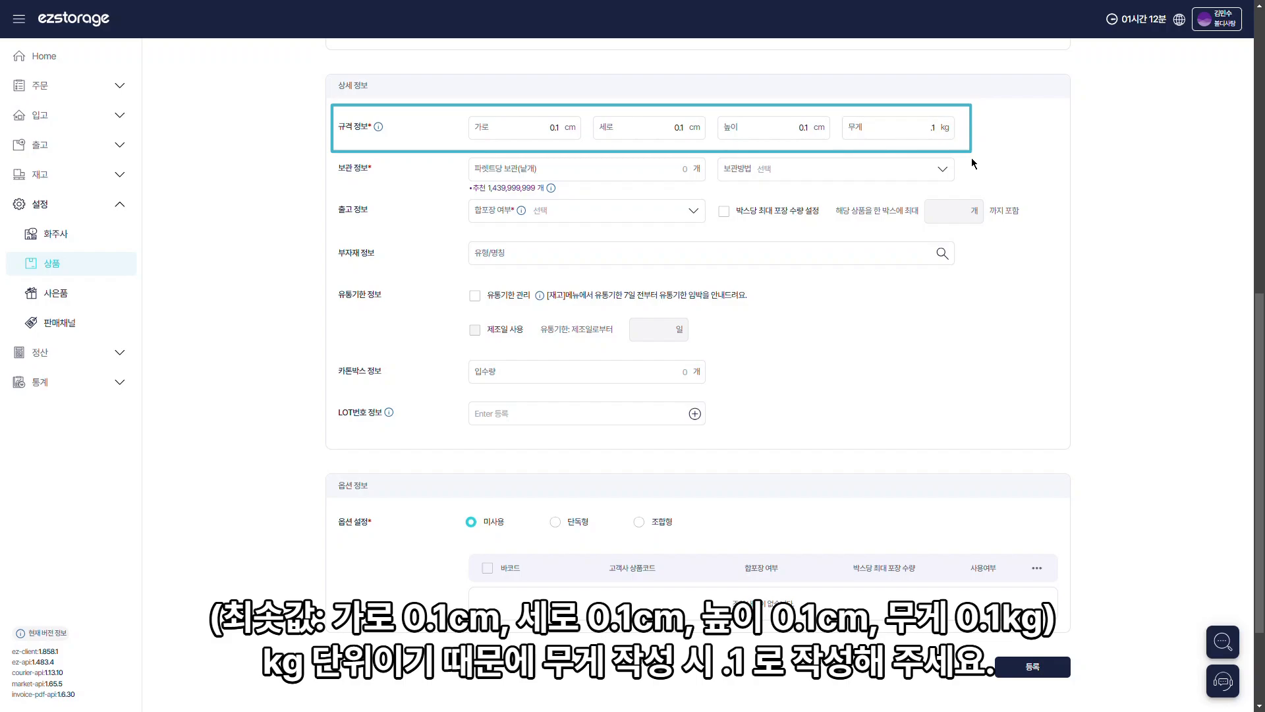
# Set the storage quantity per pallet to 143999999 and choose 상온 as the storage method.
pyautogui.click(675, 175)
pyautogui.write('143999999')
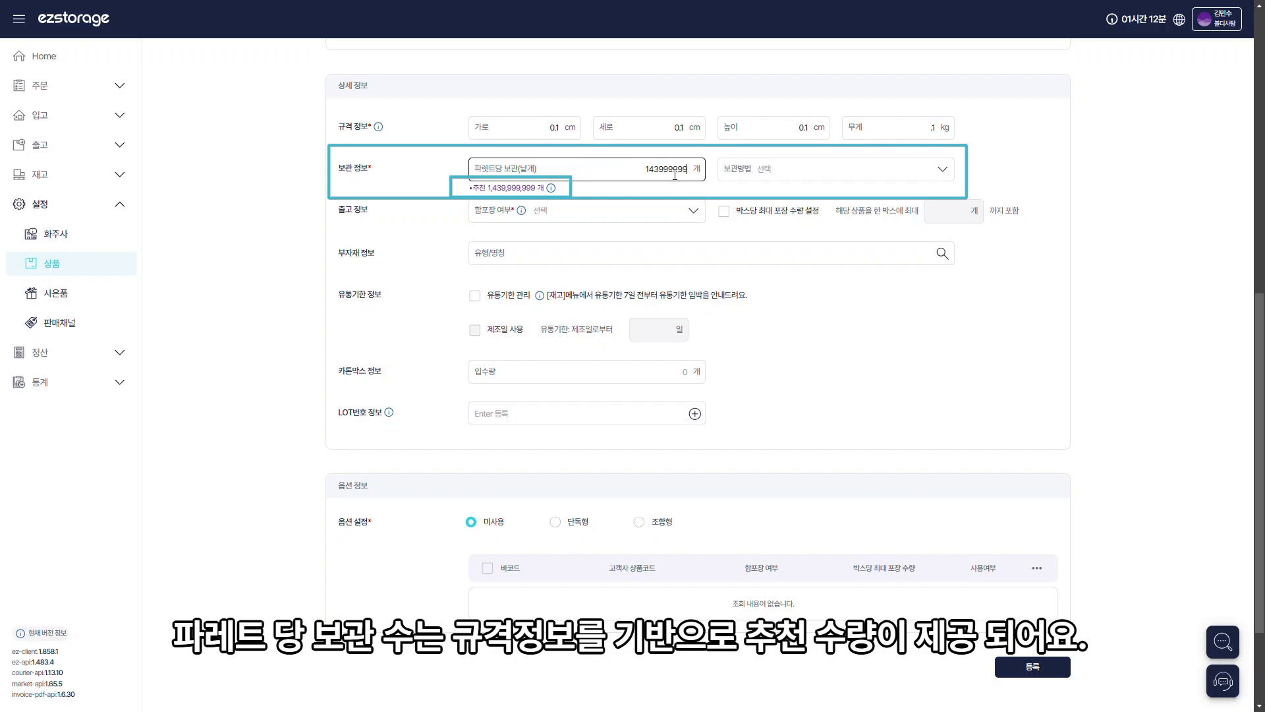
pyautogui.click(715, 188)
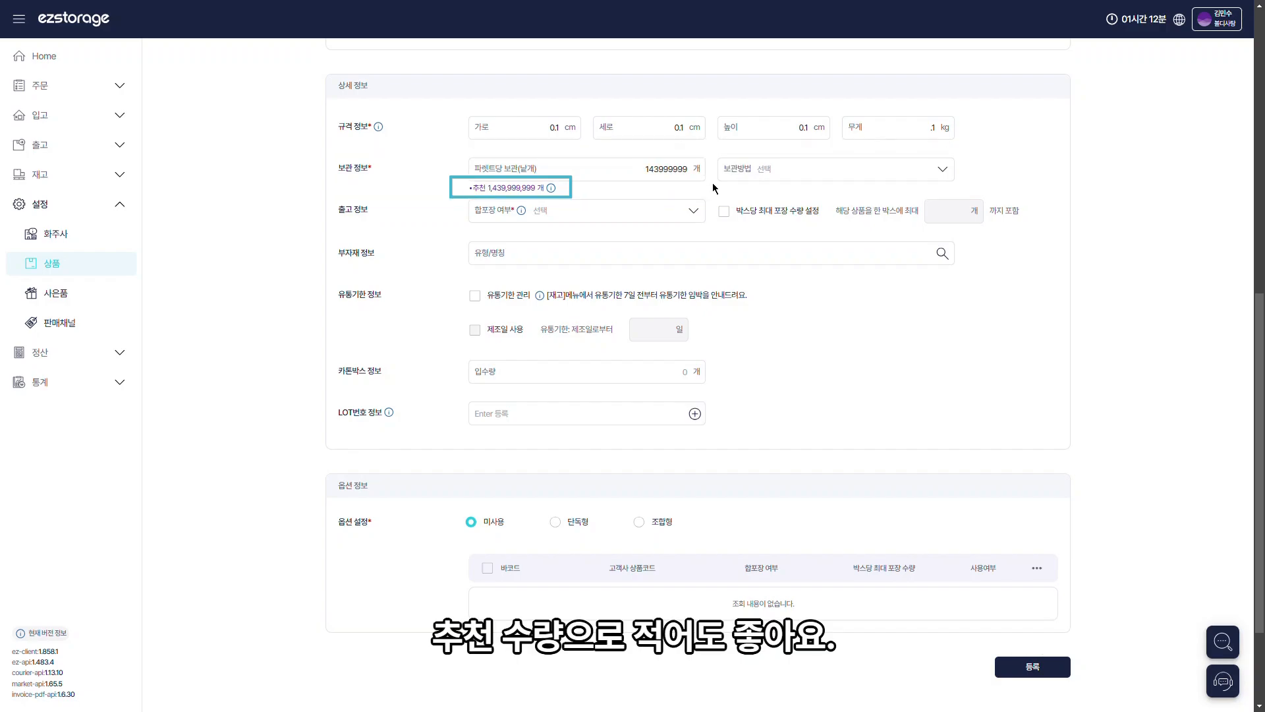
pyautogui.click(793, 177)
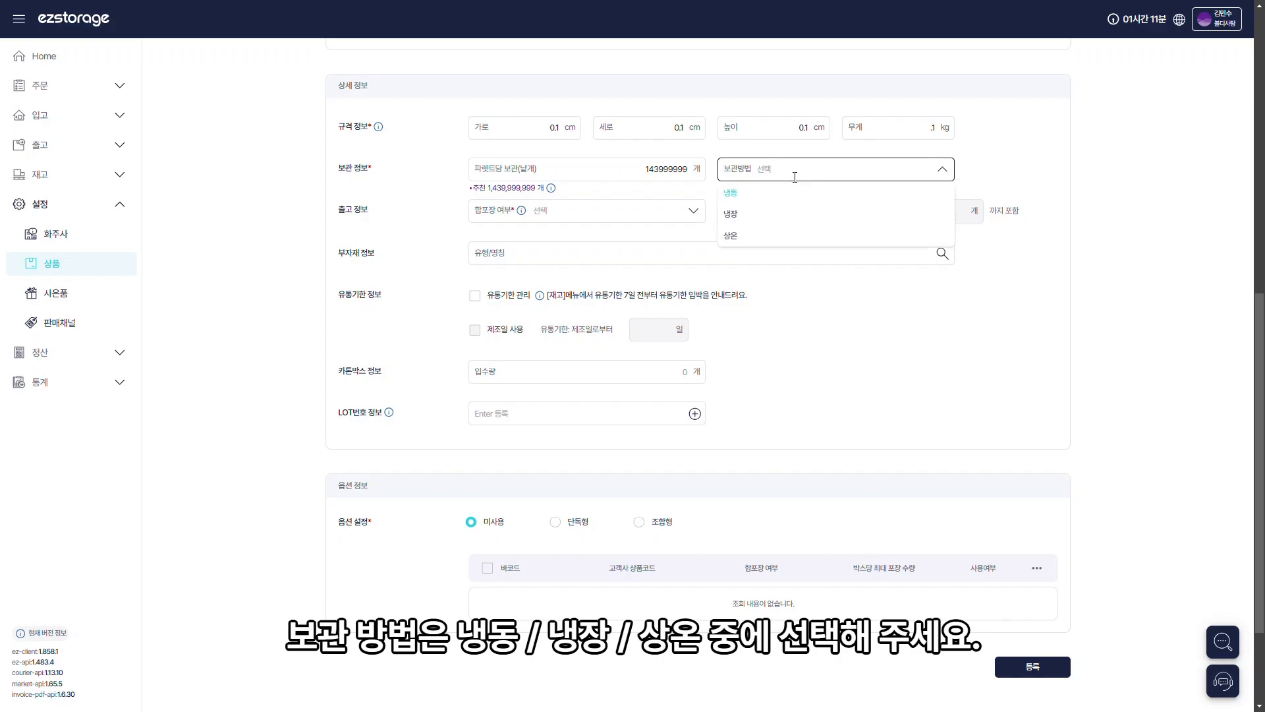
pyautogui.click(772, 238)
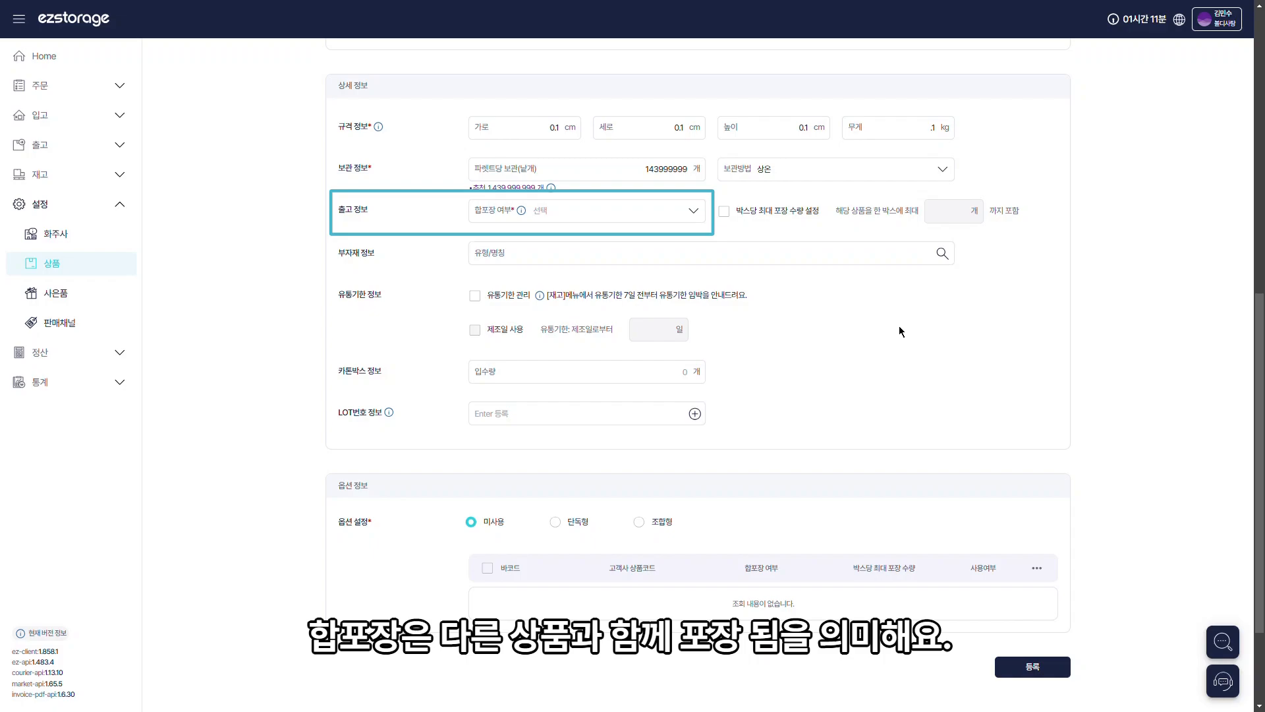
# Allow combined packing with Yes and enable a maximum packing quantity of 50 per box.
pyautogui.click(694, 216)
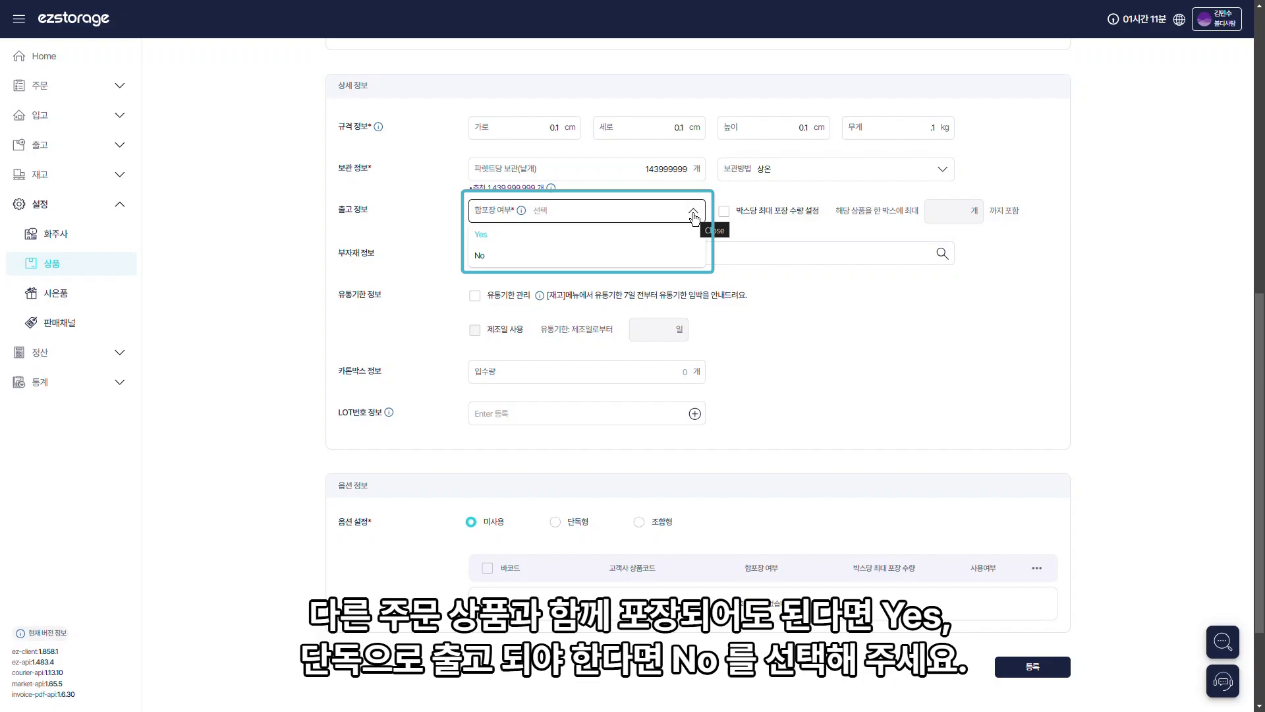
pyautogui.click(686, 235)
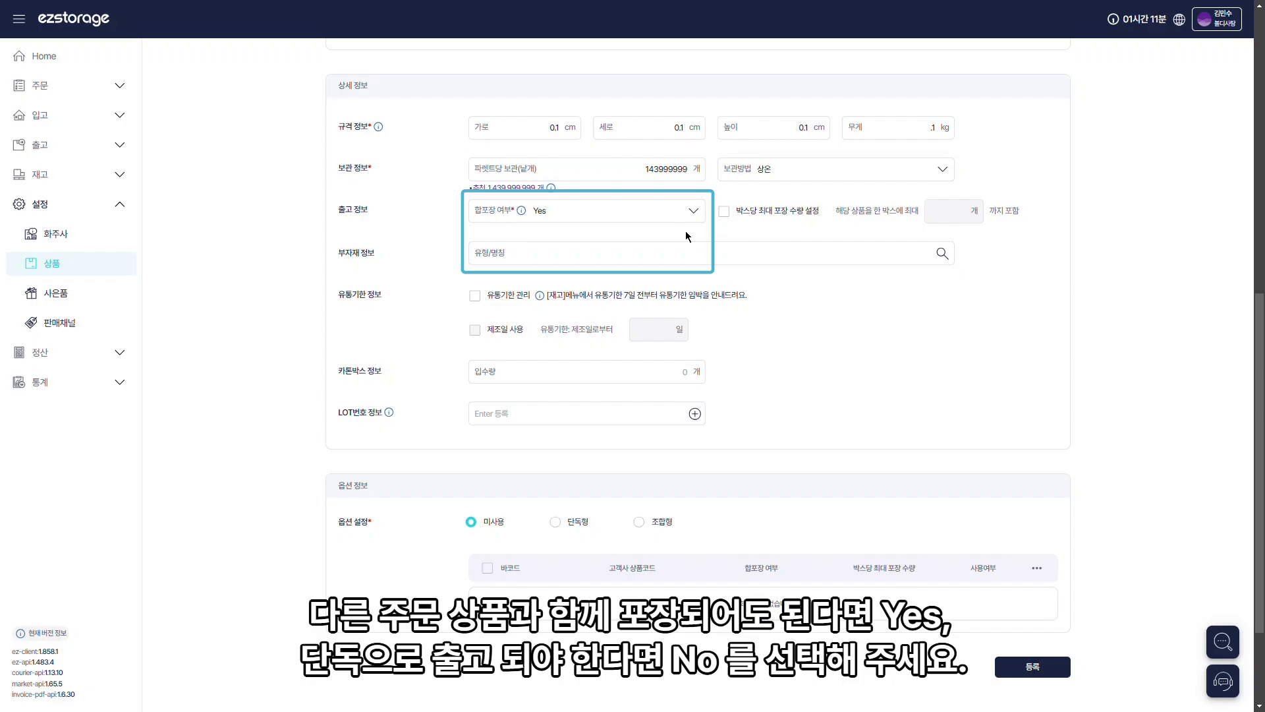
pyautogui.click(748, 219)
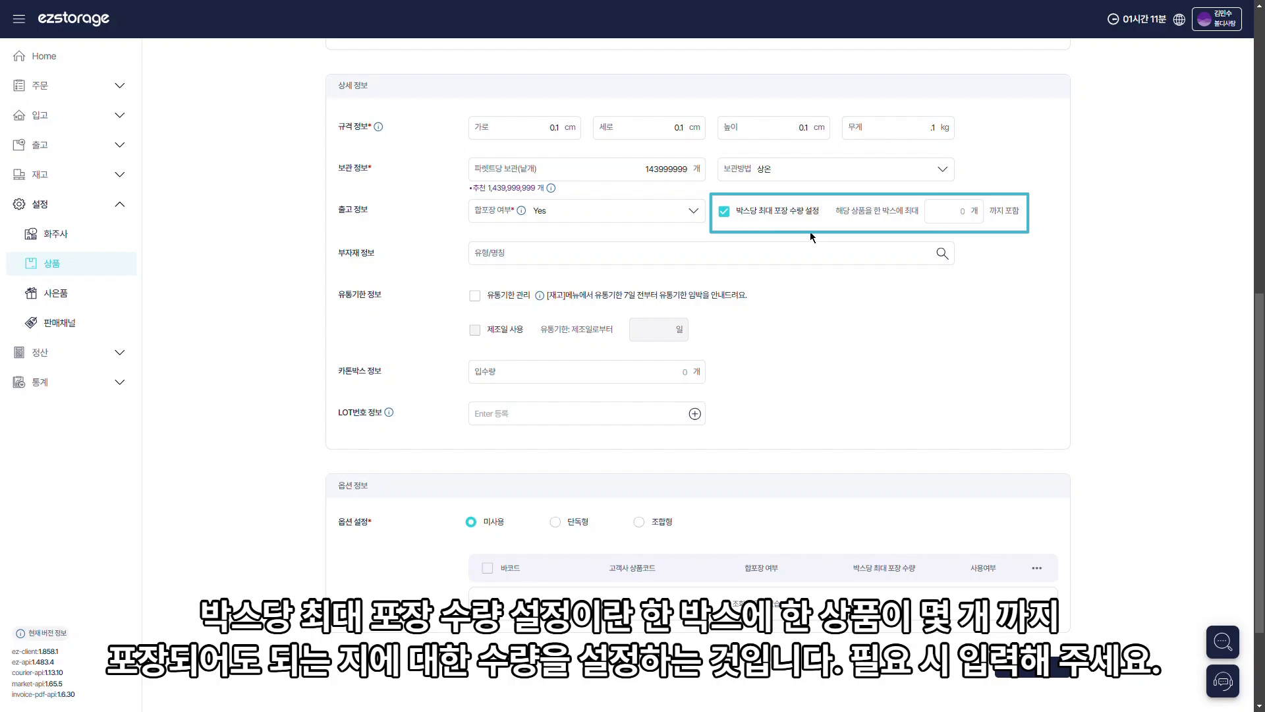
pyautogui.click(973, 213)
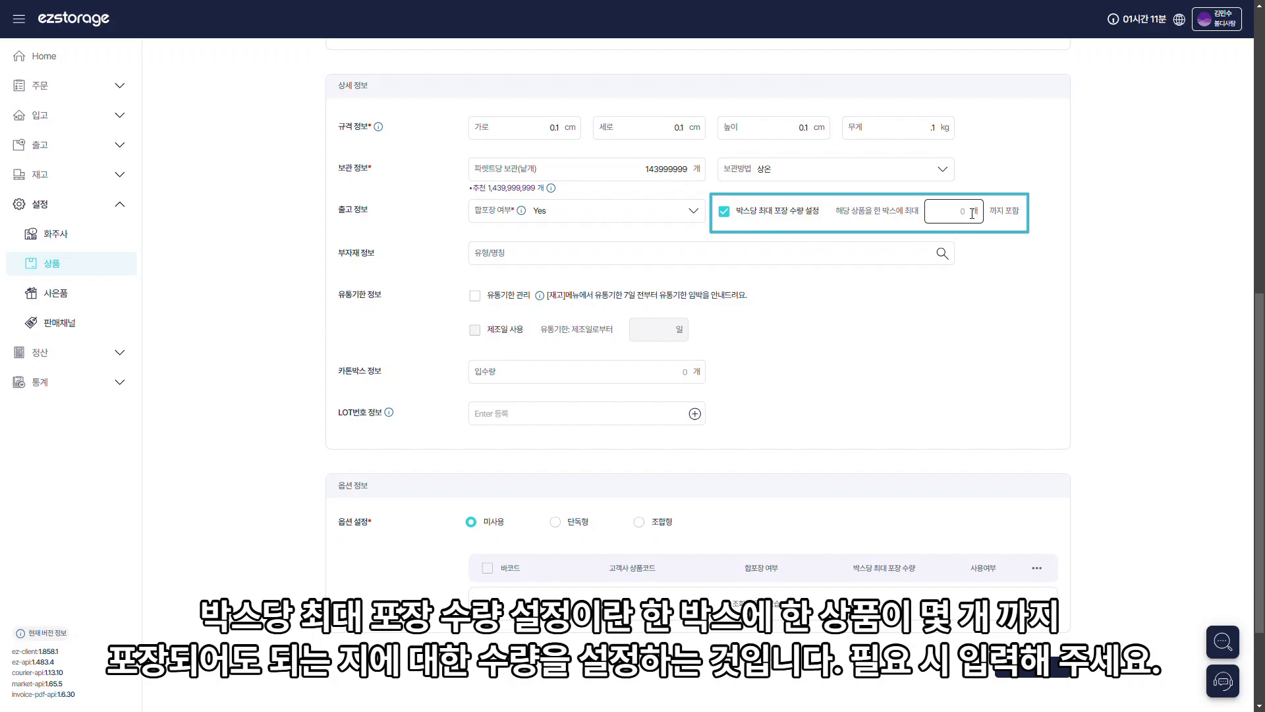
pyautogui.write('50')
pyautogui.click(1054, 300)
# Assign 박스/CJ박스 as the packaging material used when the product ships.
pyautogui.click(514, 257)
pyautogui.click(520, 279)
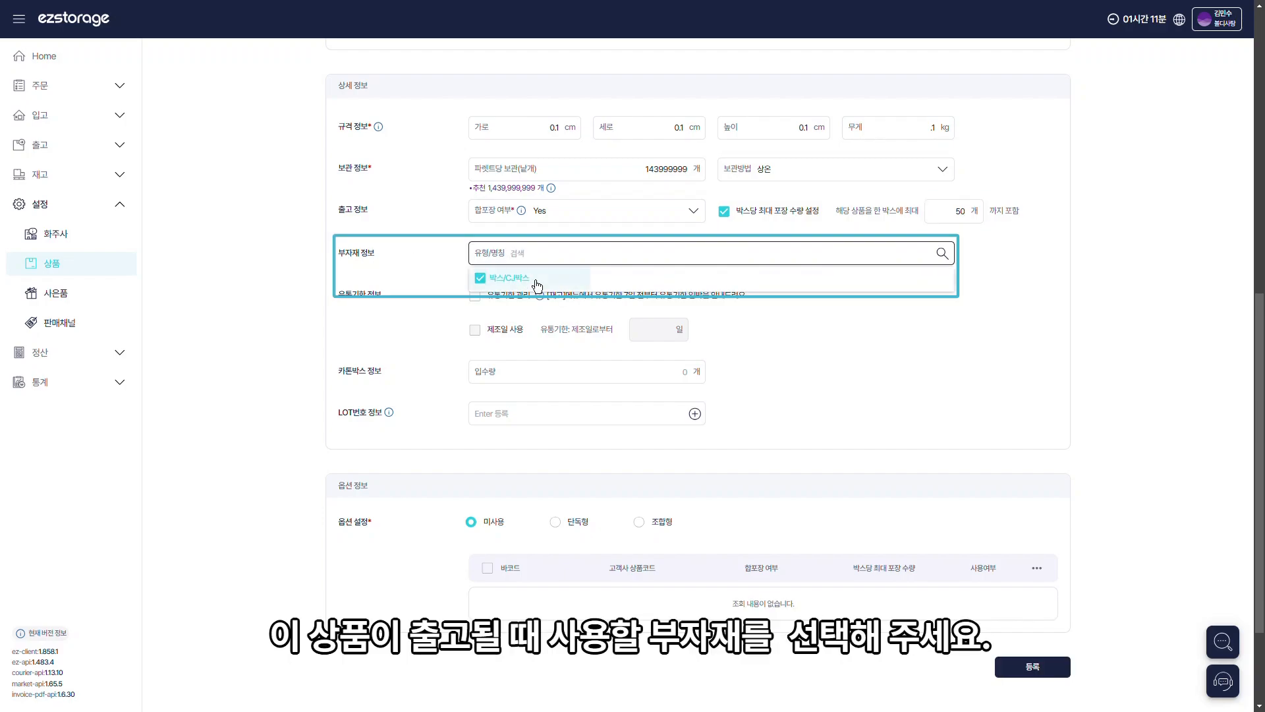
pyautogui.click(904, 343)
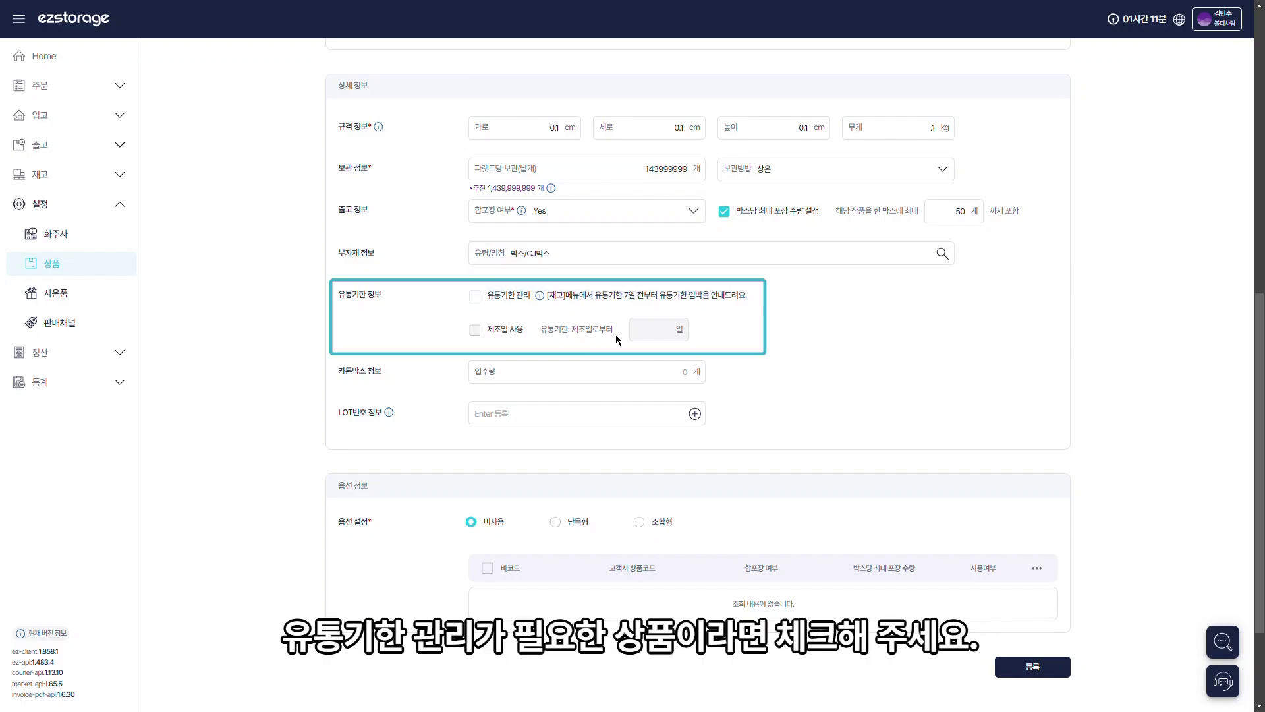
pyautogui.click(475, 297)
pyautogui.click(474, 330)
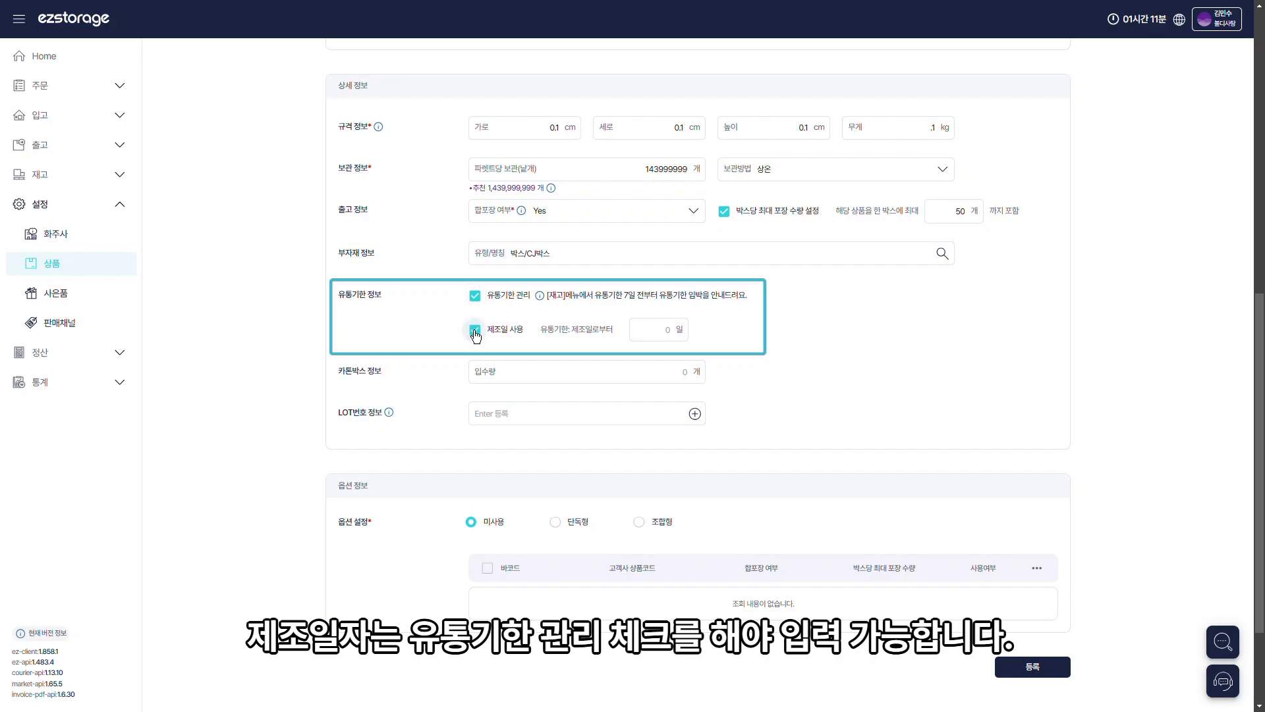
pyautogui.click(474, 330)
pyautogui.click(475, 295)
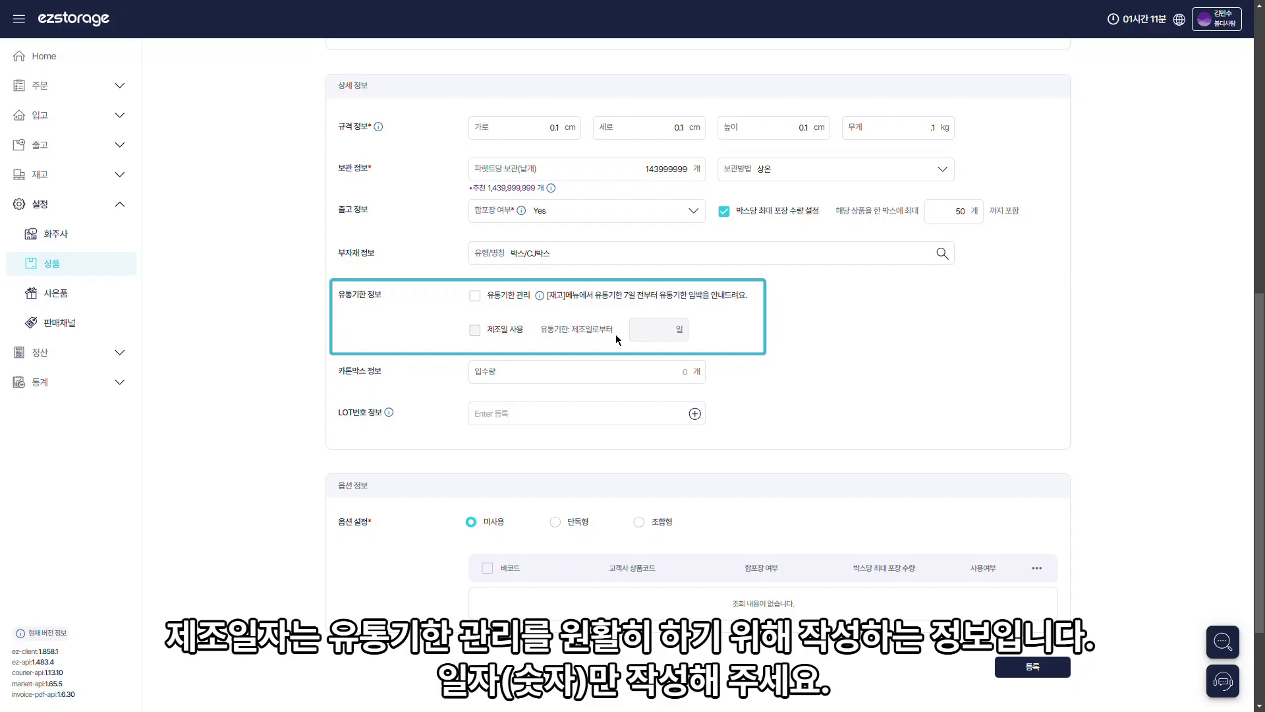
pyautogui.click(669, 416)
pyautogui.click(751, 422)
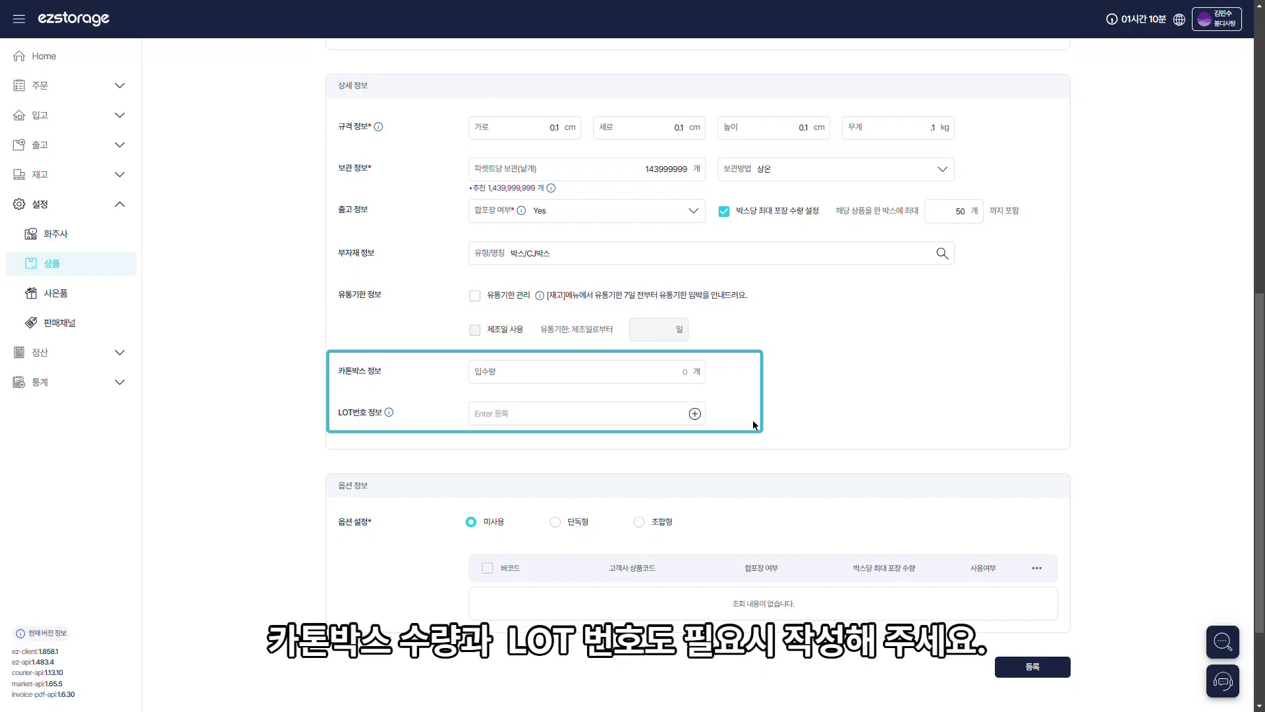
# Set the options to 단독형 with option name 용량 and values 15g, 30g and 45g, and apply them to the option list.
pyautogui.scroll(-2, 752, 421)
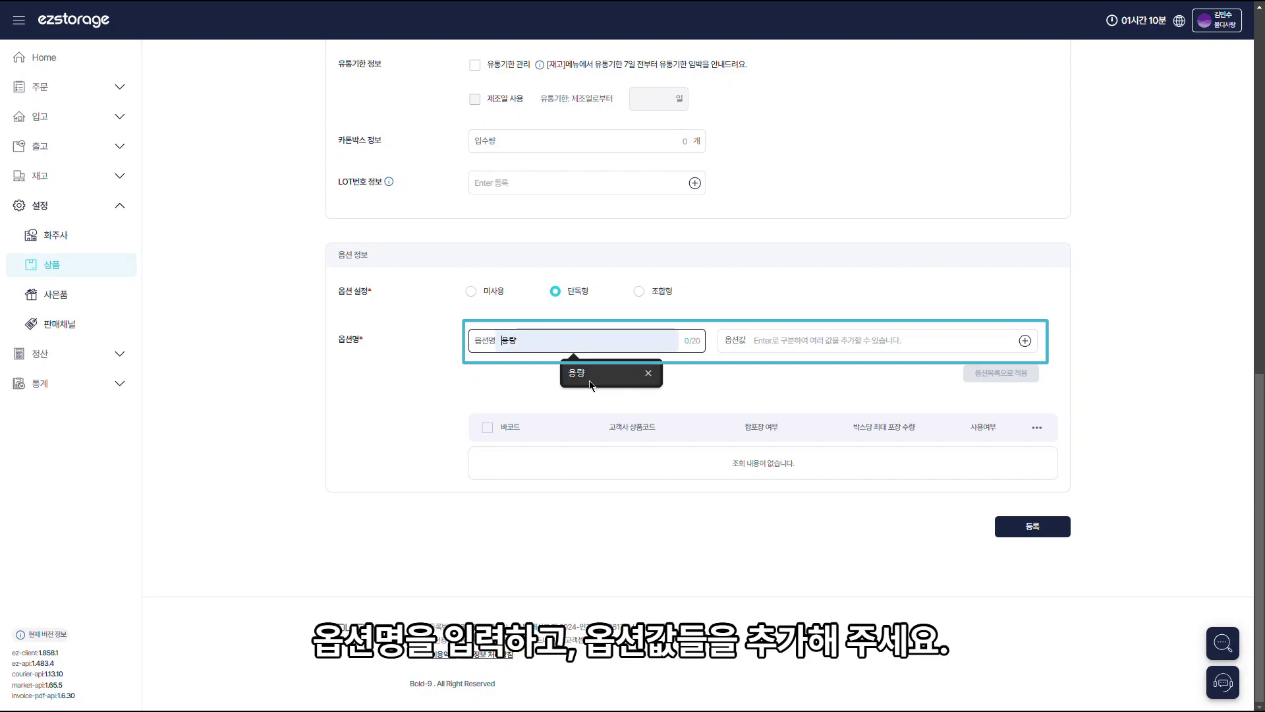
pyautogui.click(785, 344)
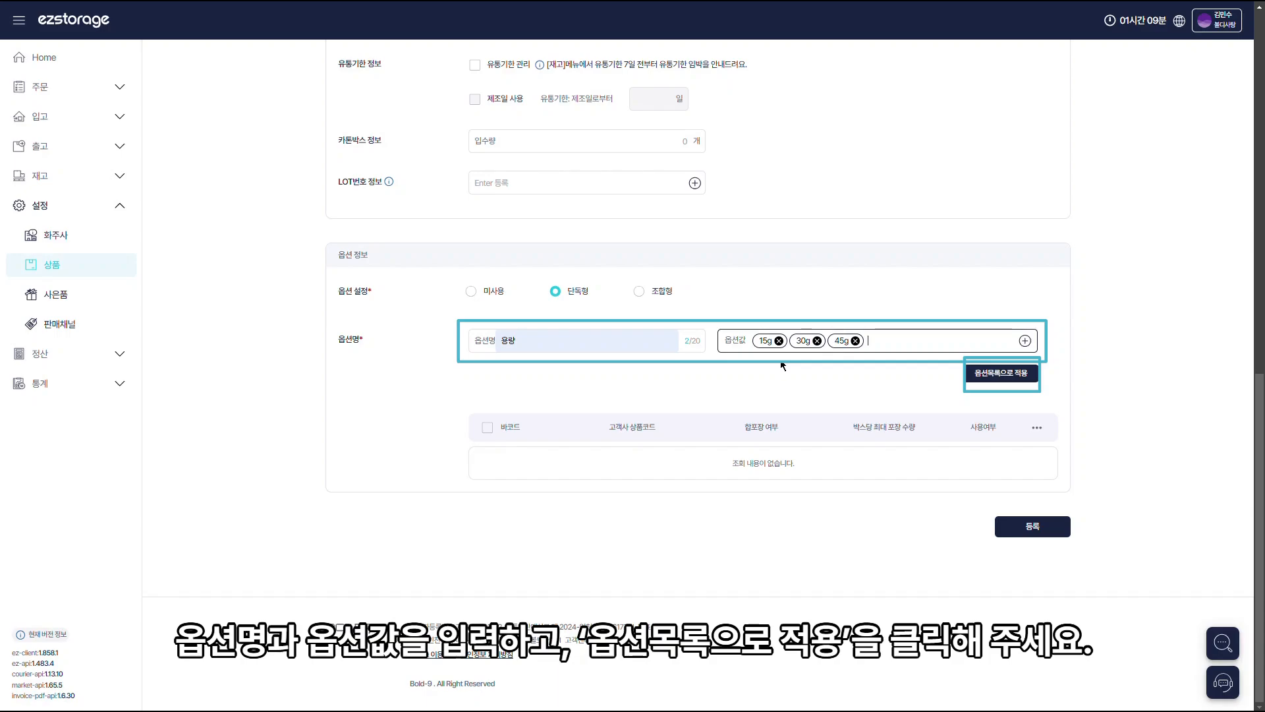
pyautogui.click(1003, 374)
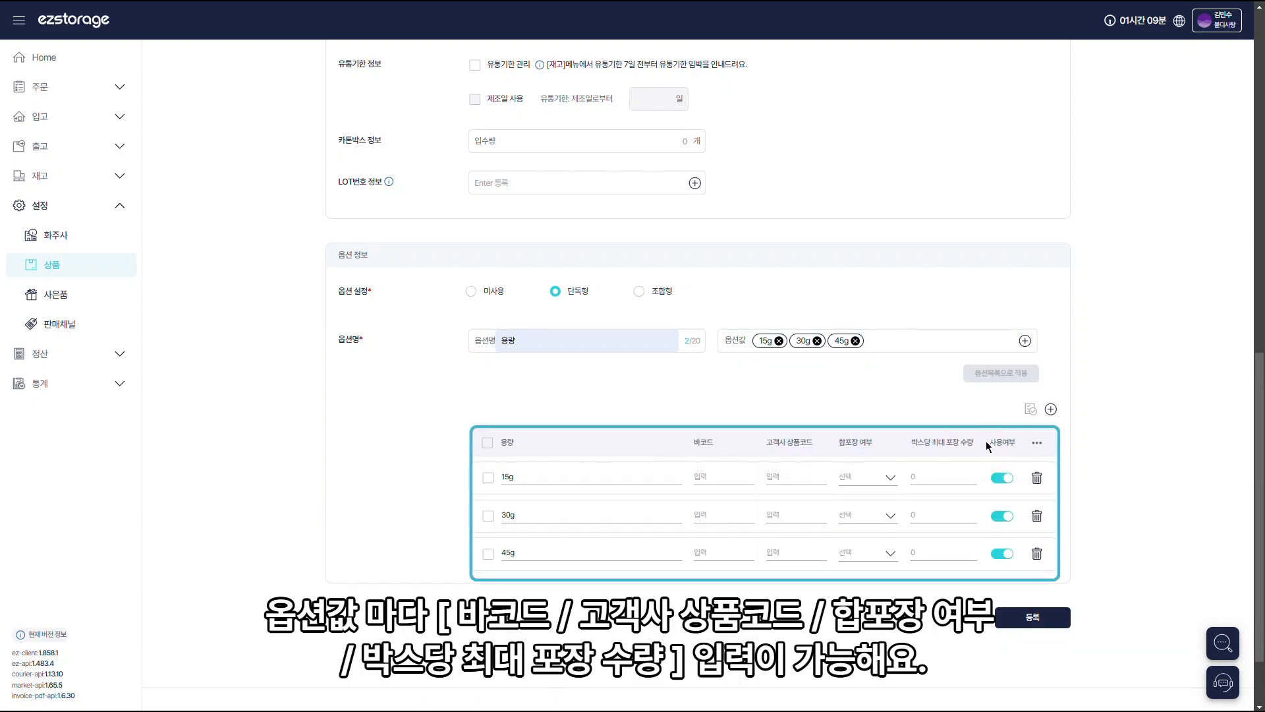
# Set combined packing to YES for the 15g, 30g and 45g option rows.
pyautogui.scroll(-1, 922, 438)
pyautogui.click(721, 410)
pyautogui.click(793, 411)
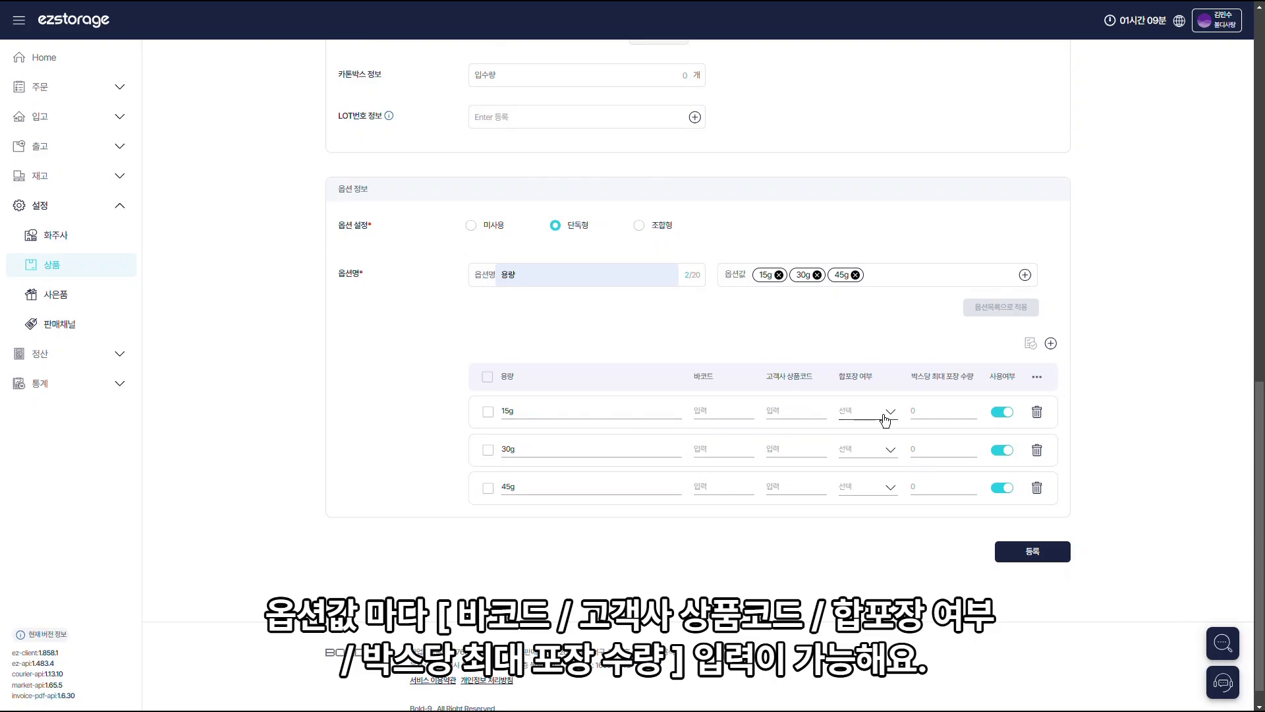
pyautogui.click(867, 414)
pyautogui.click(862, 441)
pyautogui.click(853, 449)
pyautogui.click(856, 472)
pyautogui.click(851, 487)
pyautogui.click(854, 509)
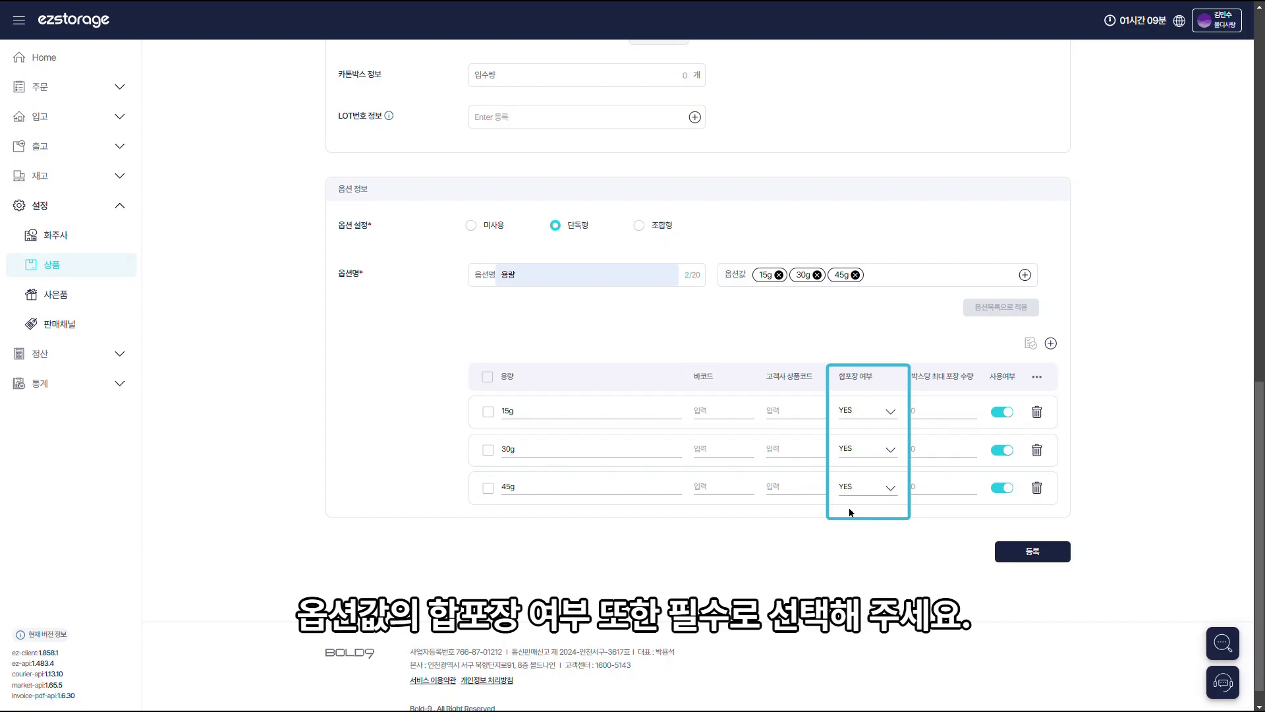
# Look at the bulk-change choices available for all three option rows.
pyautogui.click(488, 377)
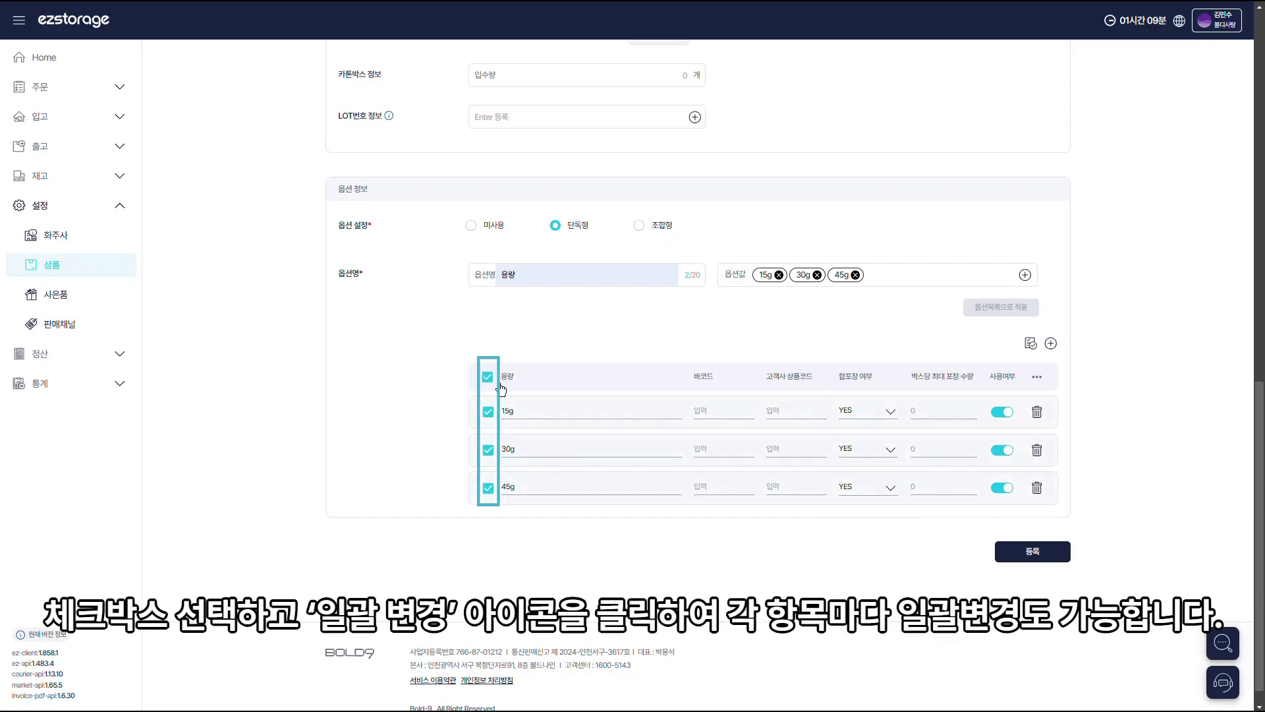
pyautogui.click(1031, 343)
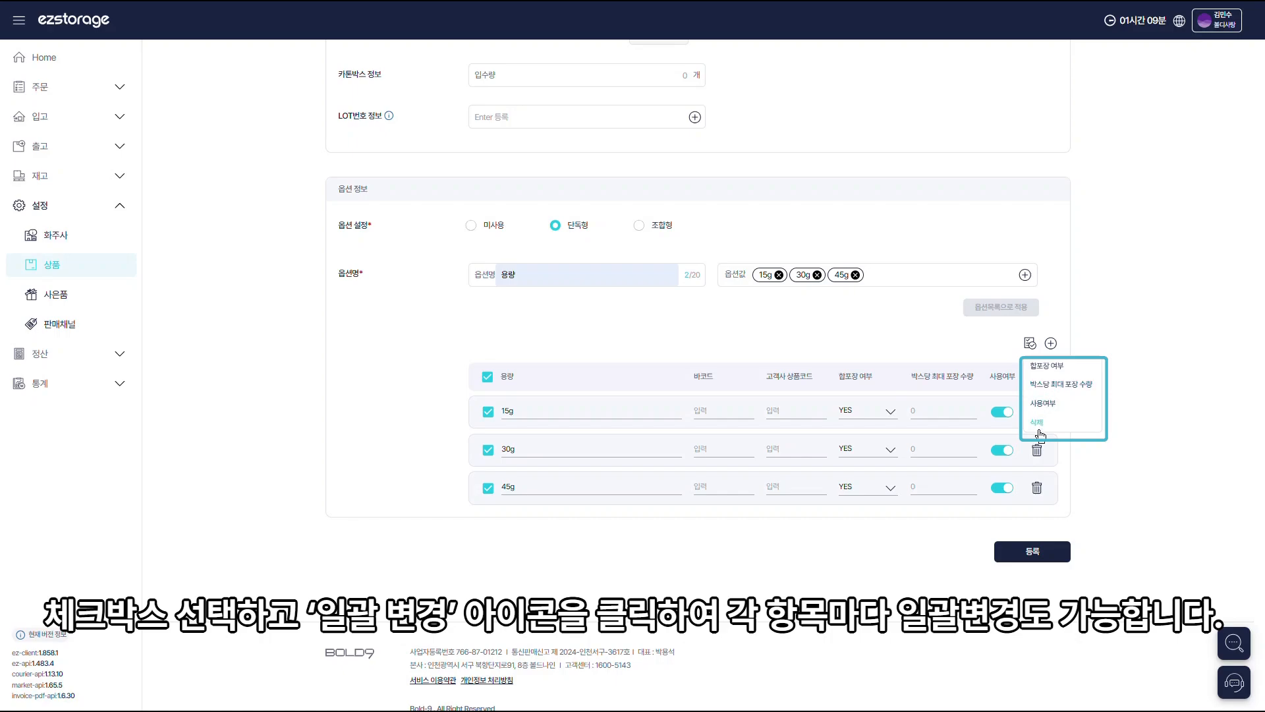
pyautogui.click(1037, 425)
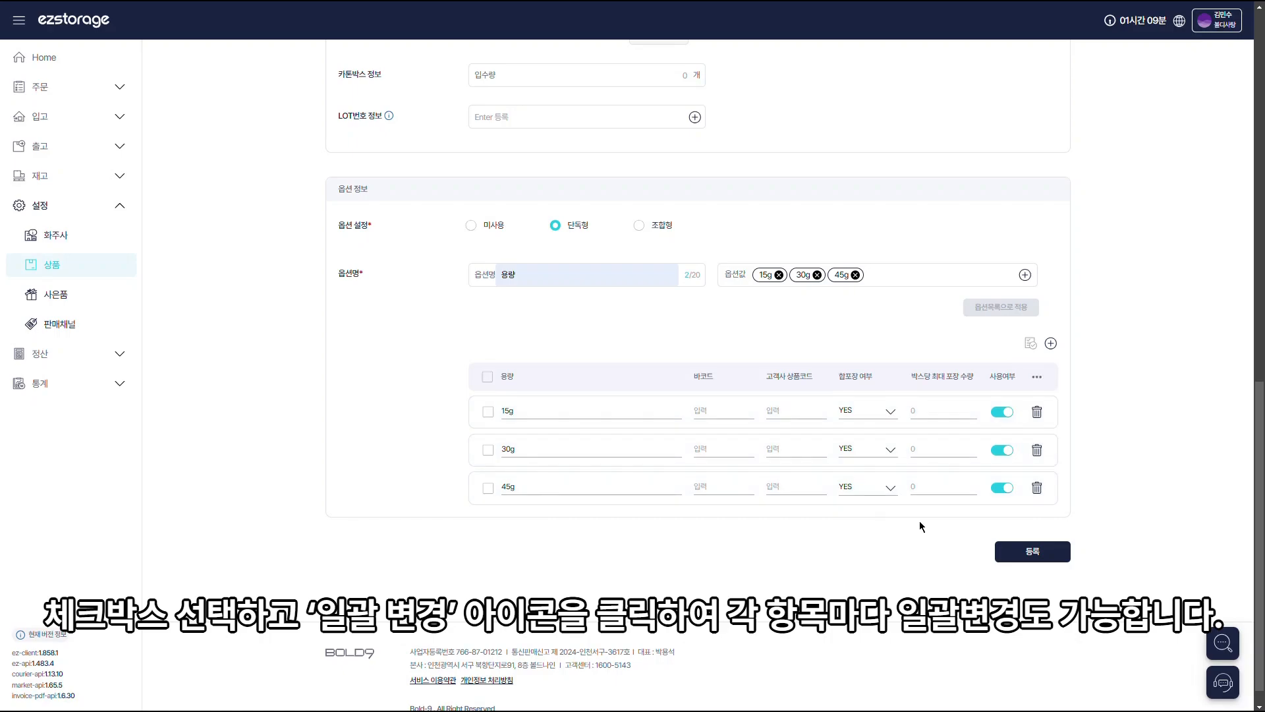
# Set the options to 조합형 with 용량 values 15g, 30g, 45g and 색상 values 화이트, 옐로우, and apply them to the option list.
pyautogui.click(1018, 556)
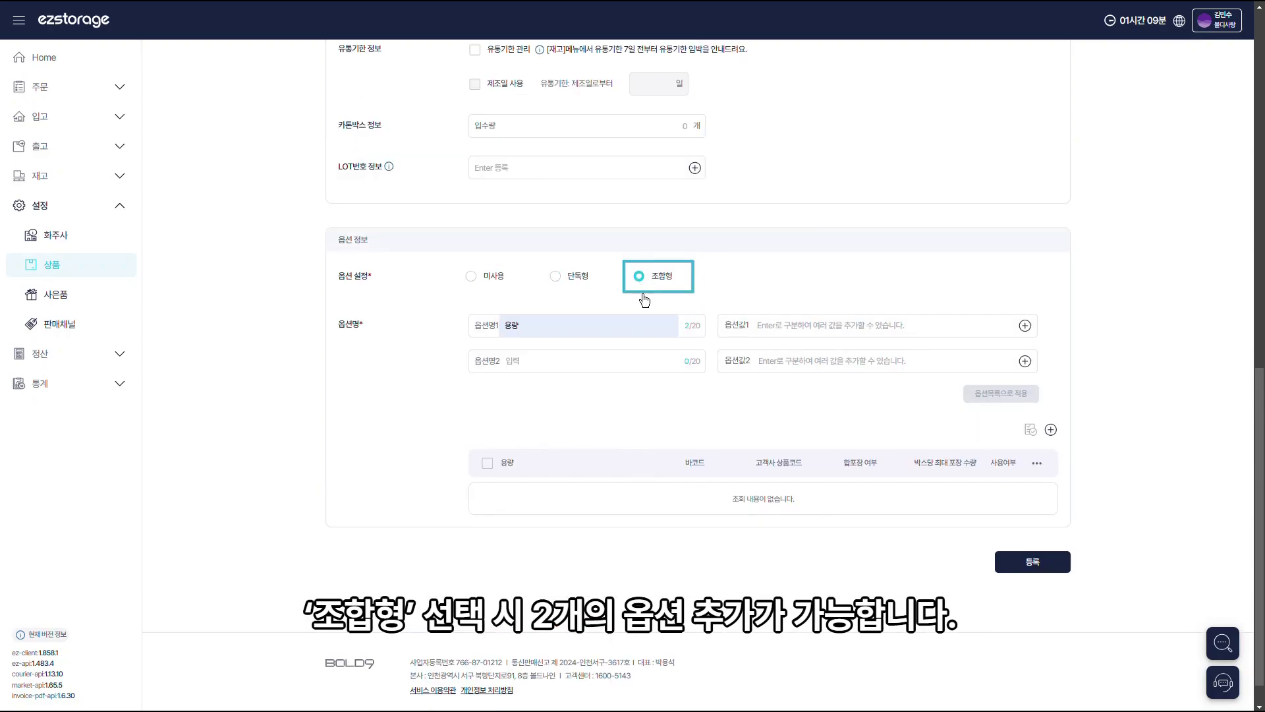
pyautogui.click(579, 322)
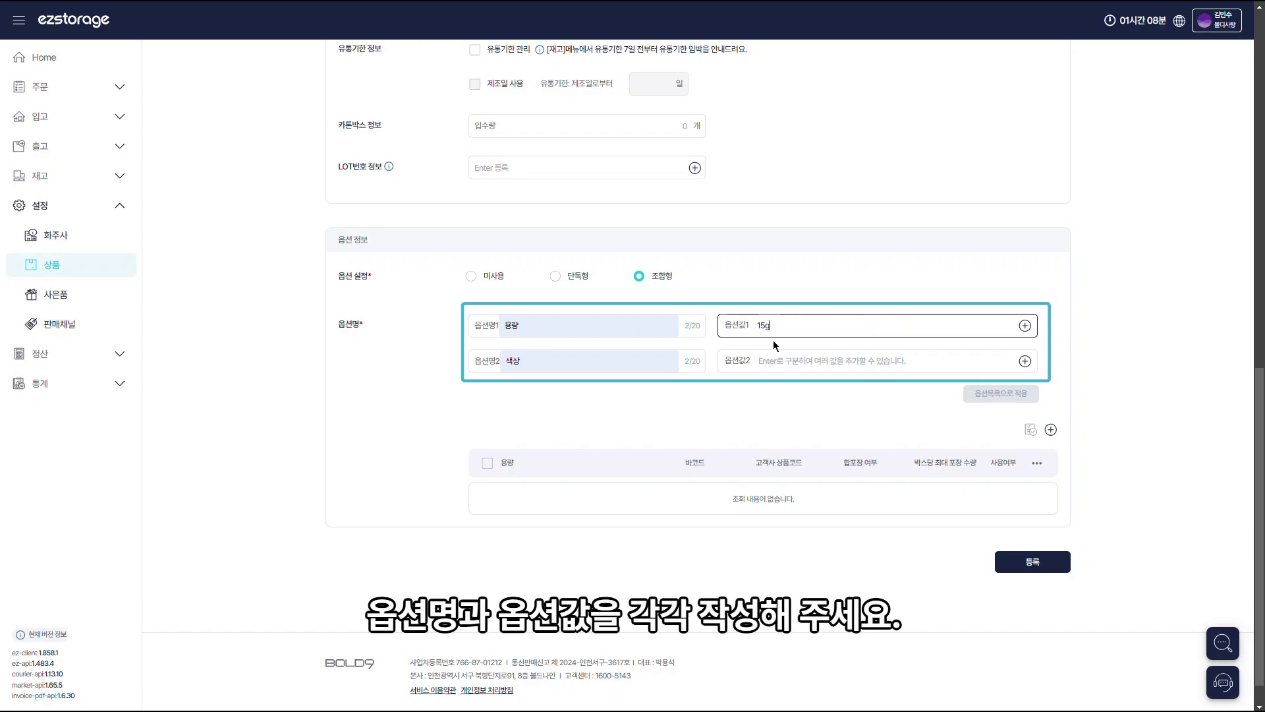
pyautogui.click(773, 361)
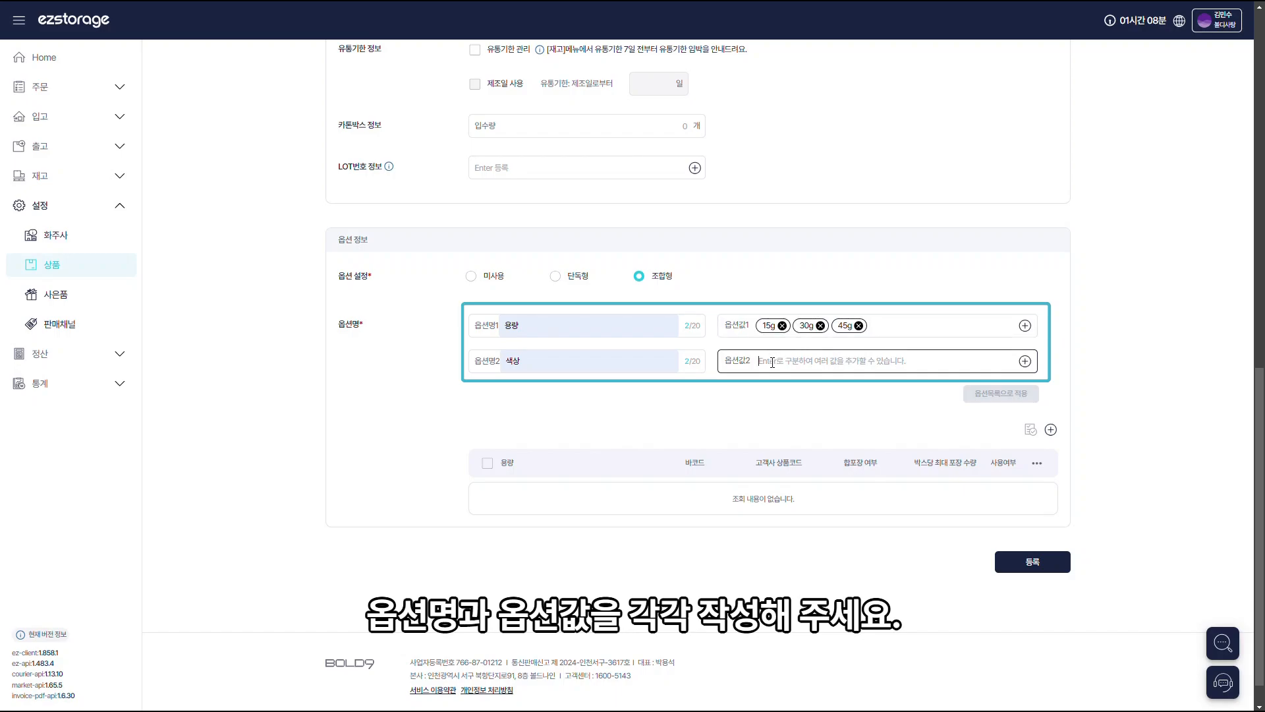
pyautogui.write('화이트 옐로우')
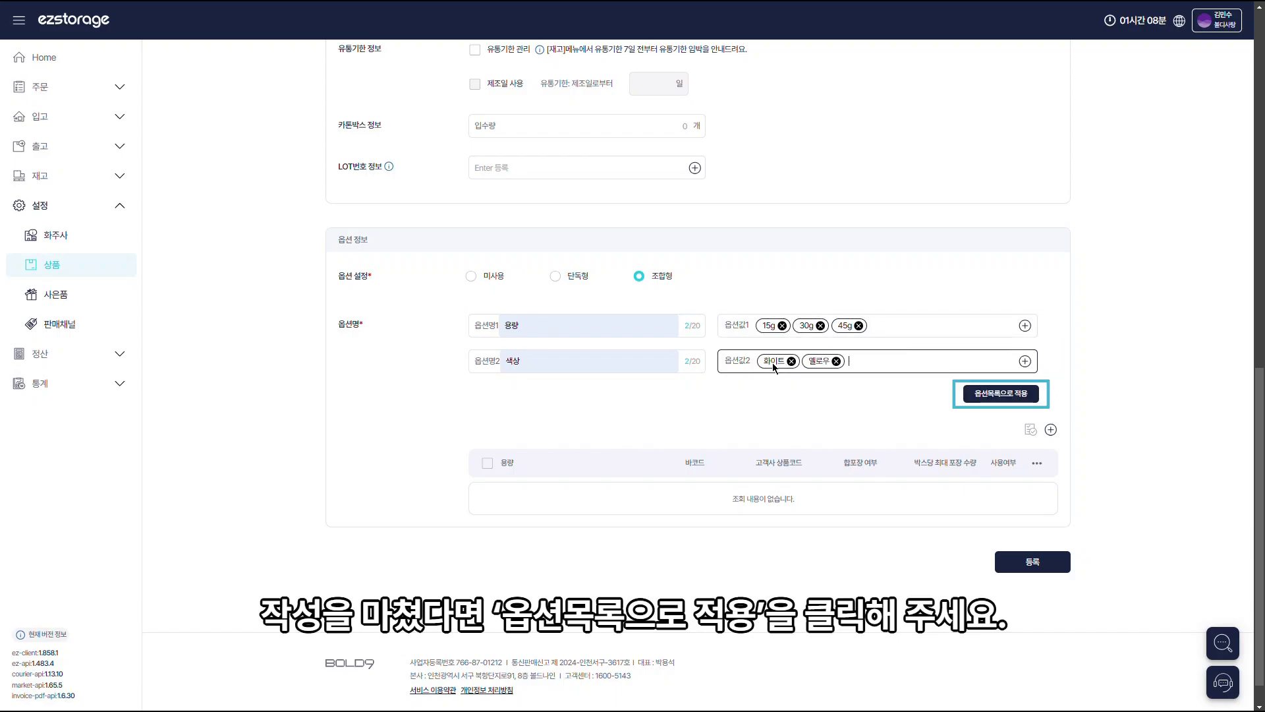
pyautogui.click(990, 396)
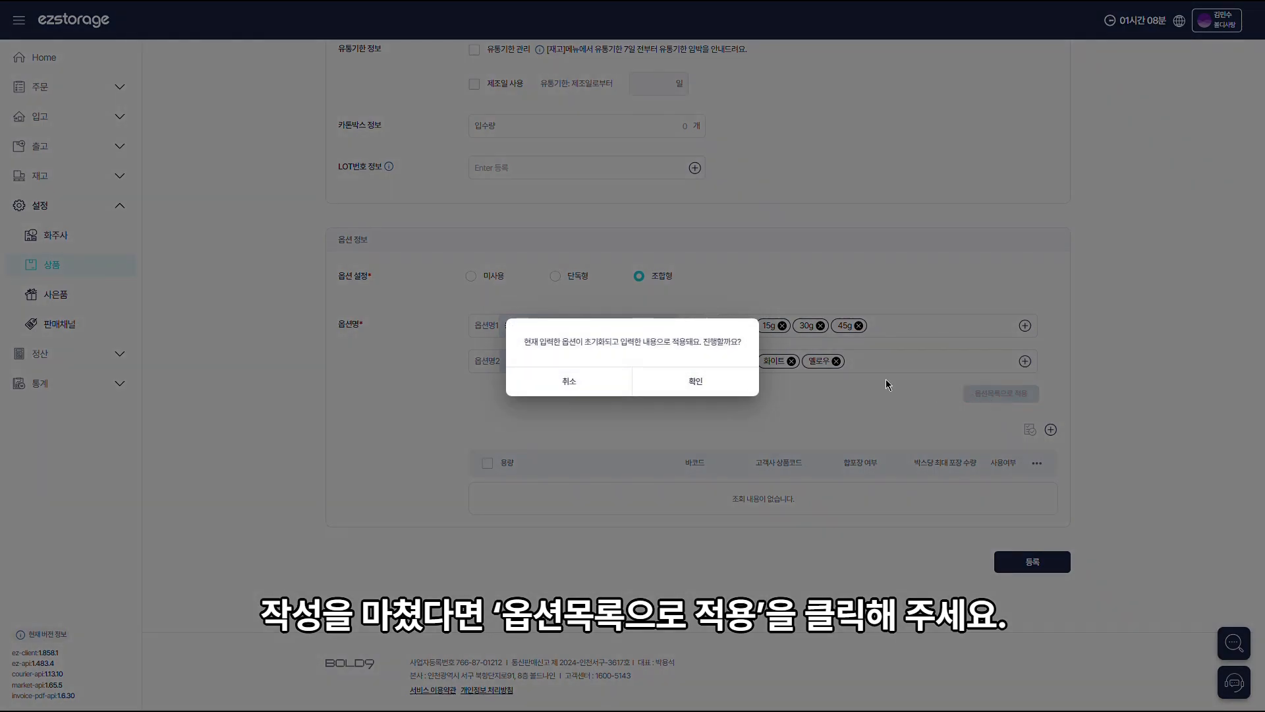
pyautogui.click(714, 379)
# Submit the product registration and open the registered product's details to review its options.
pyautogui.scroll(-2, 784, 409)
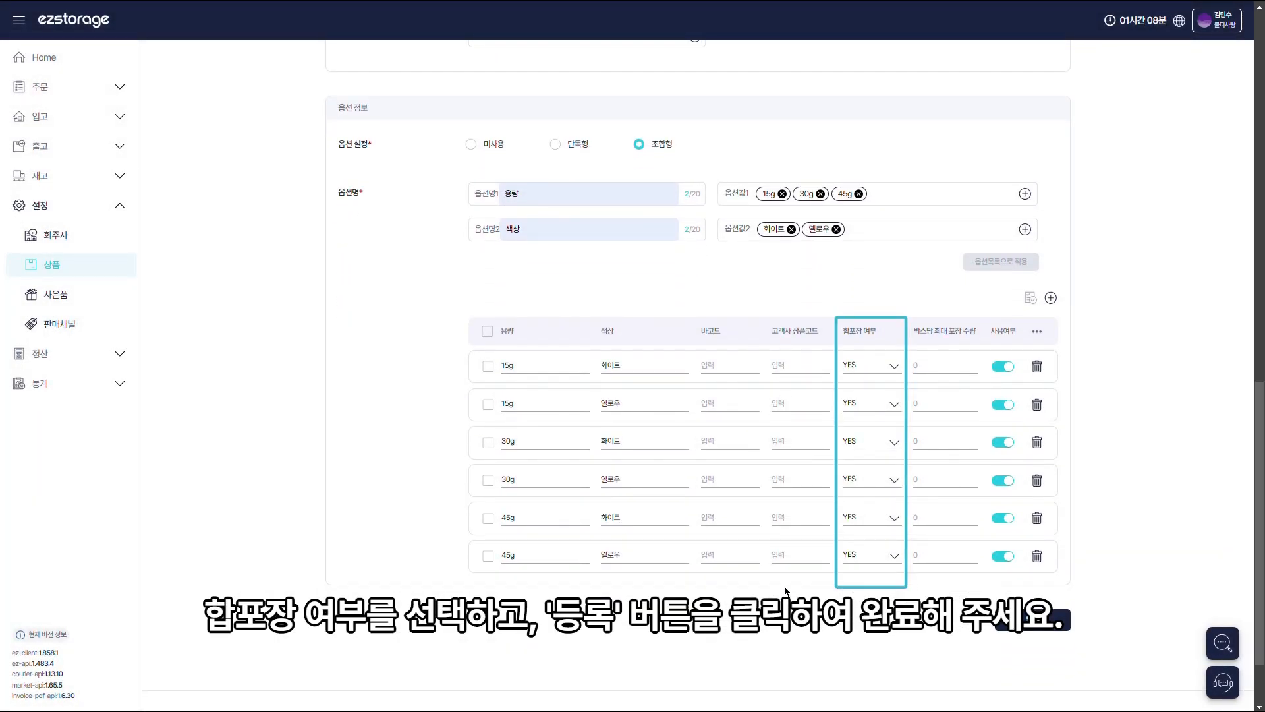
pyautogui.scroll(-1, 784, 589)
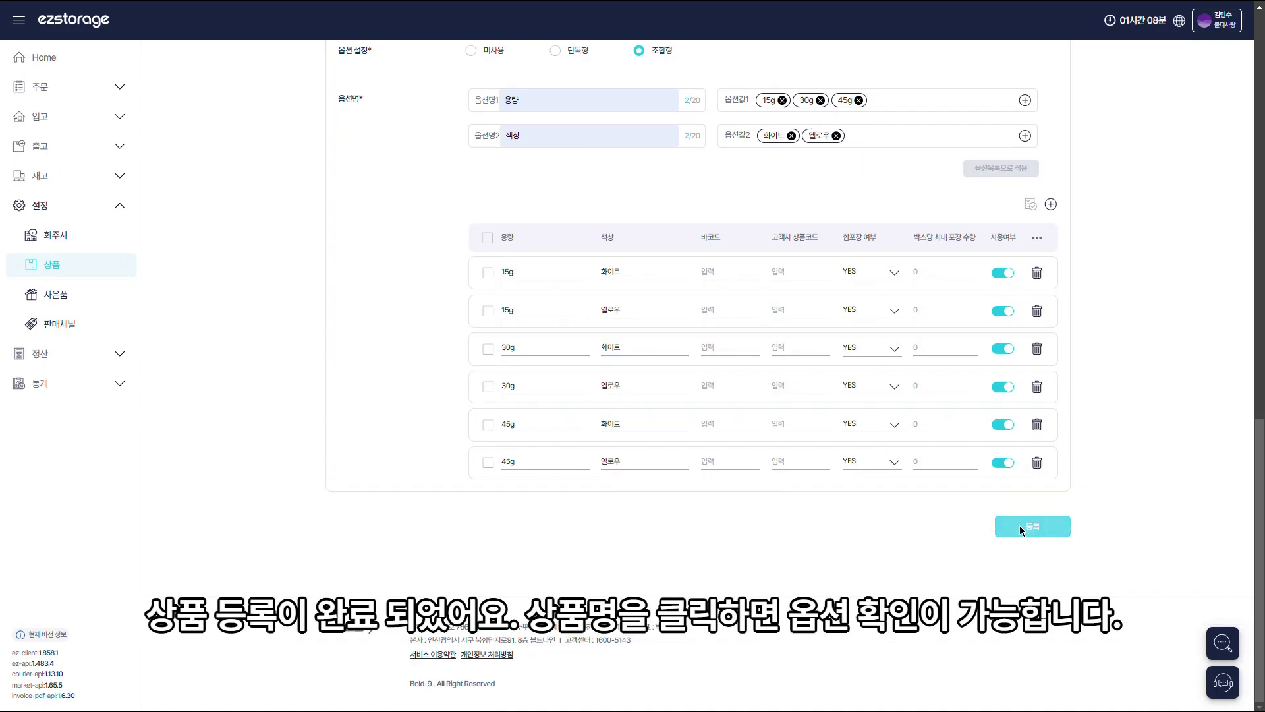
pyautogui.click(1025, 527)
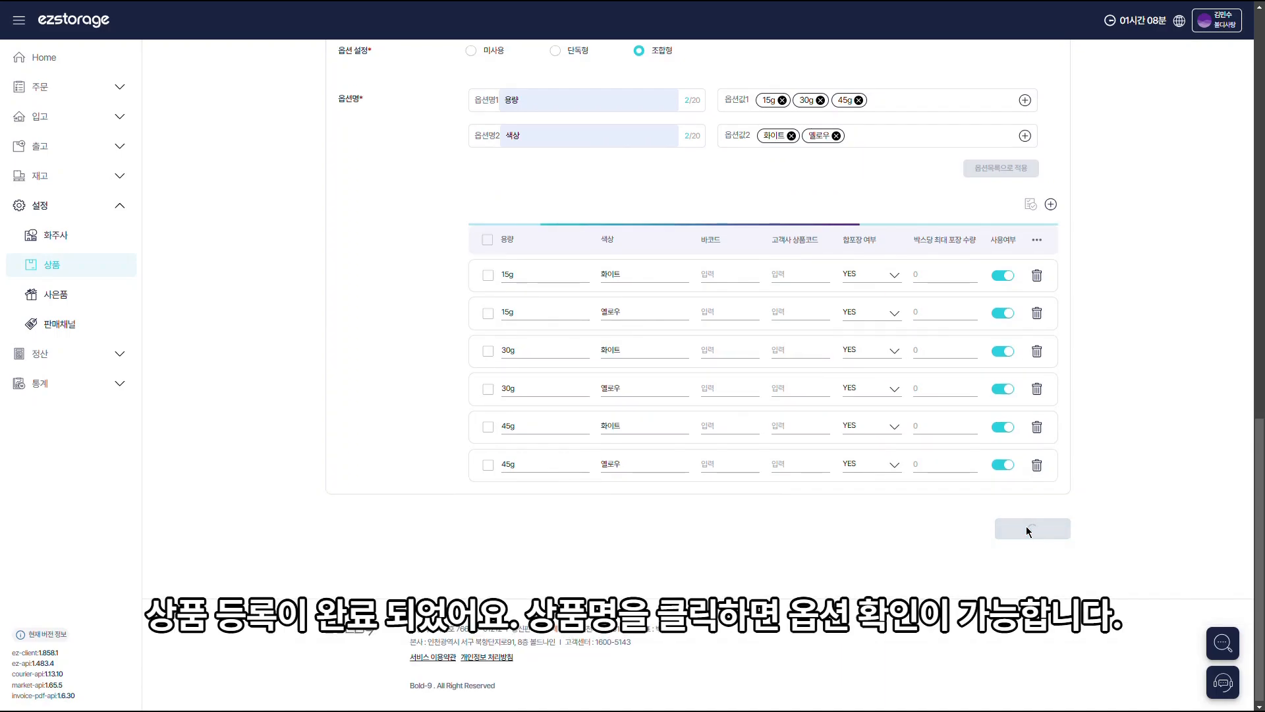
pyautogui.click(699, 347)
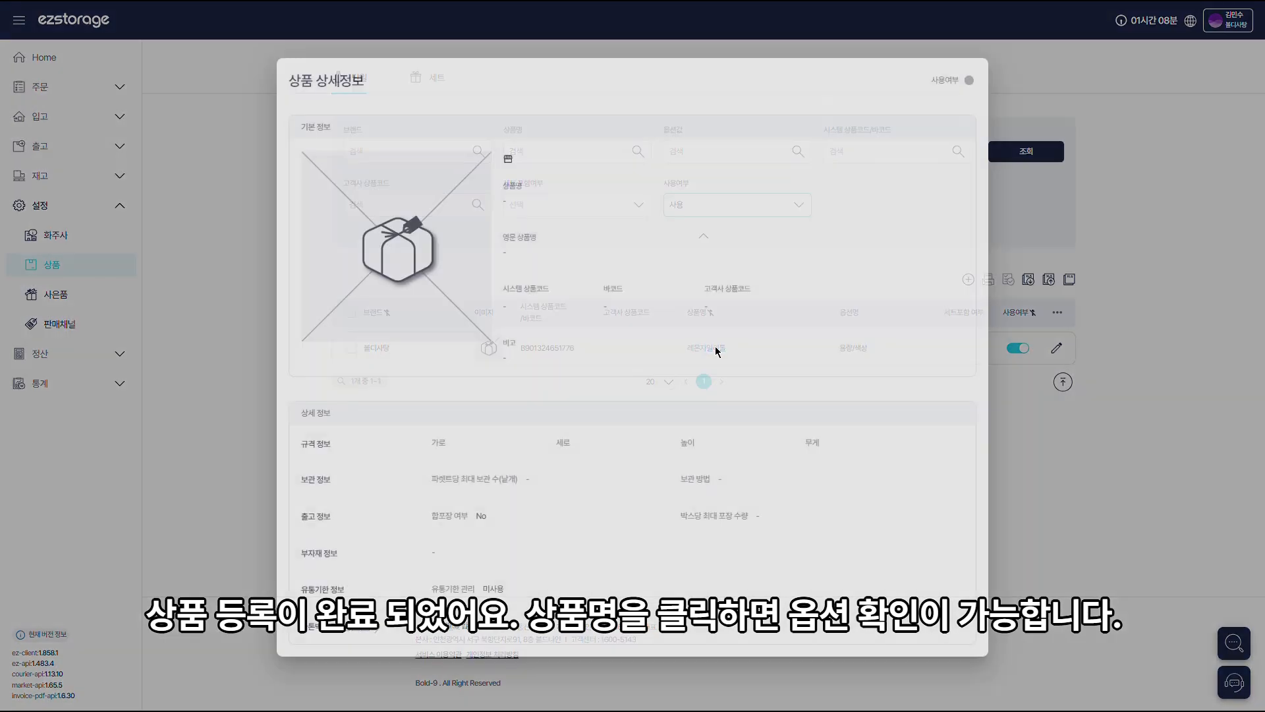
pyautogui.scroll(-3, 719, 352)
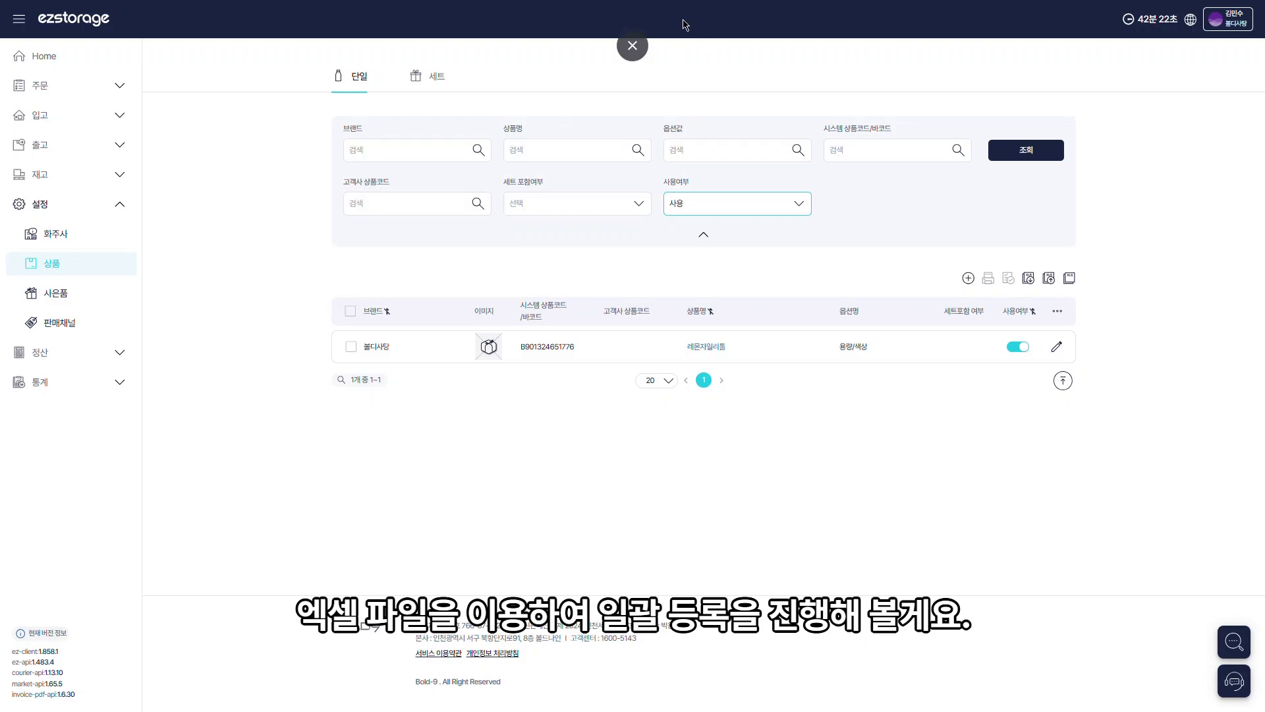
# Download the Excel 등록 양식 for registering single products in bulk.
pyautogui.click(1030, 279)
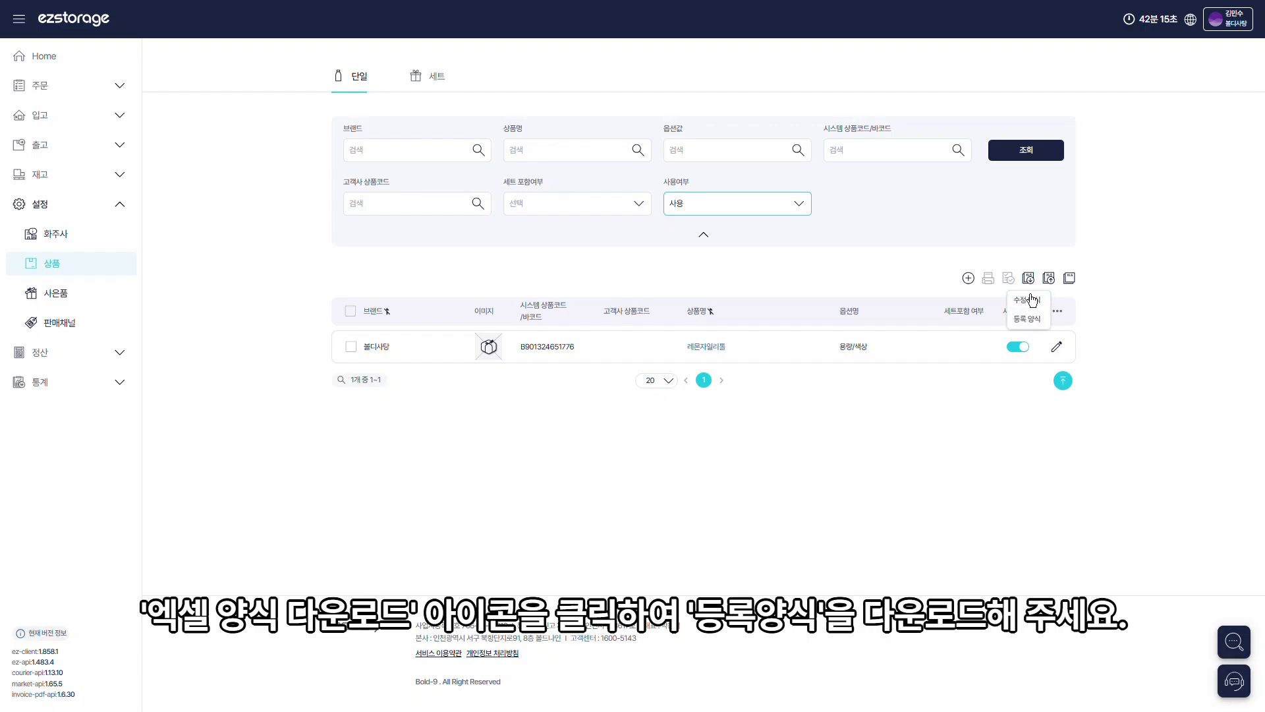
pyautogui.click(1028, 319)
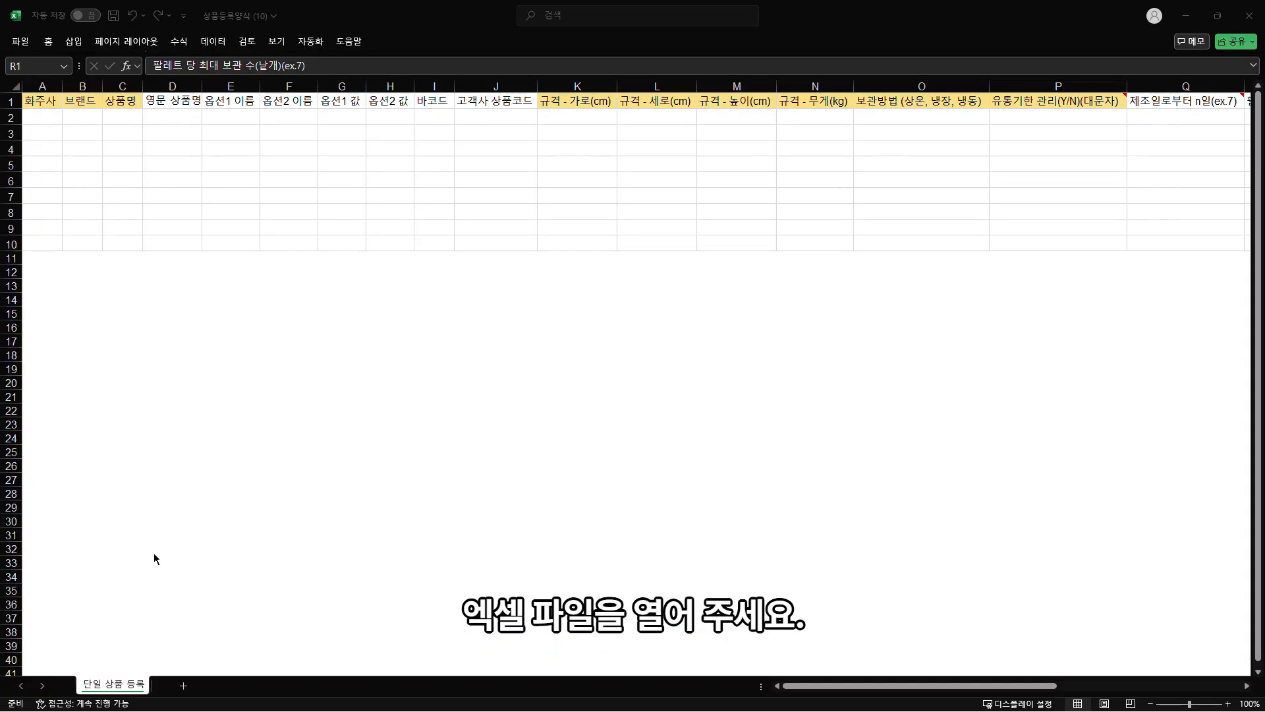
# Switch to the 상품등록양식 (10) workbook in Excel and examine the header columns and their memos on expiry management, manufacturing days and pallet storage.
pyautogui.moveTo(1046, 692)
pyautogui.mouseDown()
pyautogui.moveTo(1230, 694)
pyautogui.moveTo(1045, 692)
pyautogui.mouseUp()
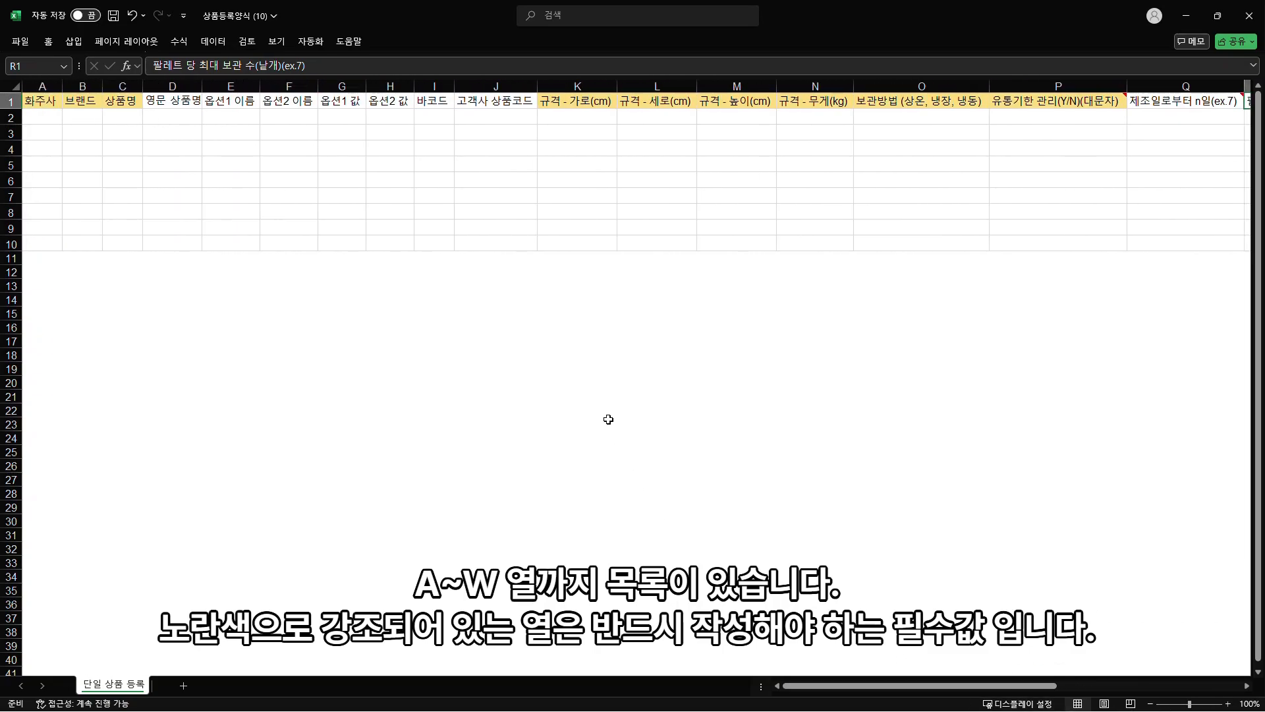
pyautogui.hscroll(5, 720, 275)
pyautogui.click(468, 101)
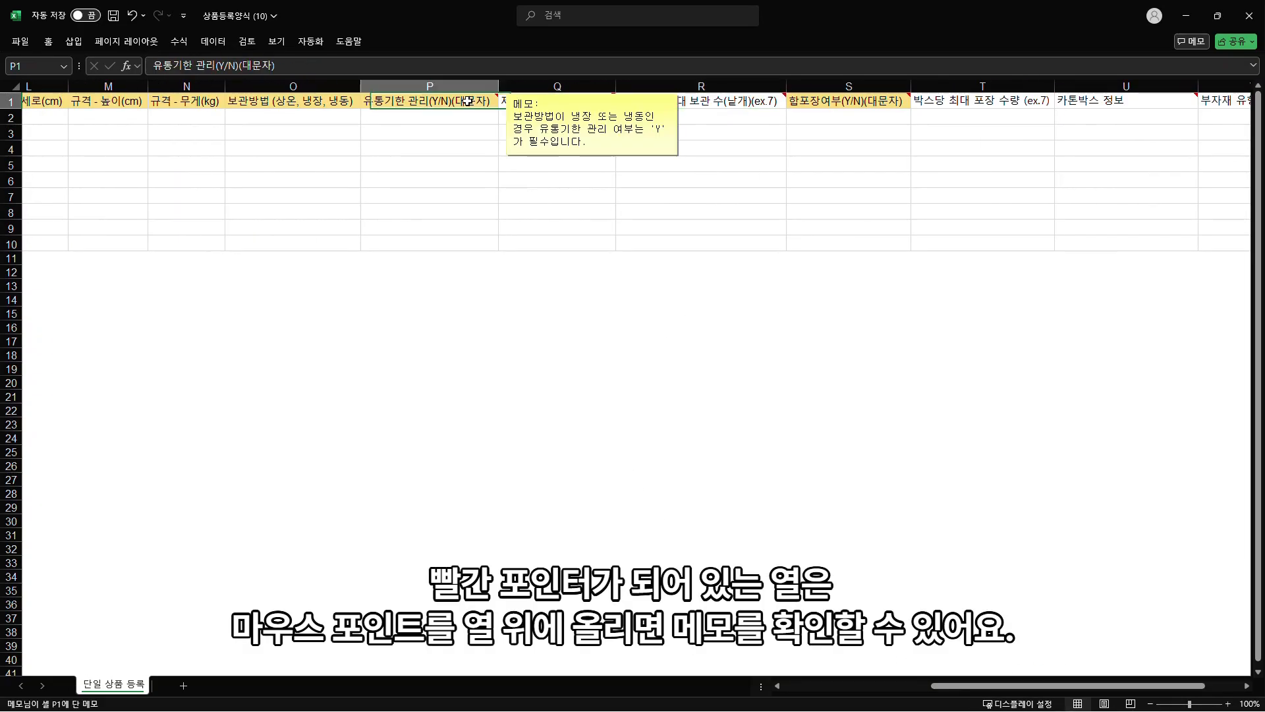
pyautogui.click(552, 109)
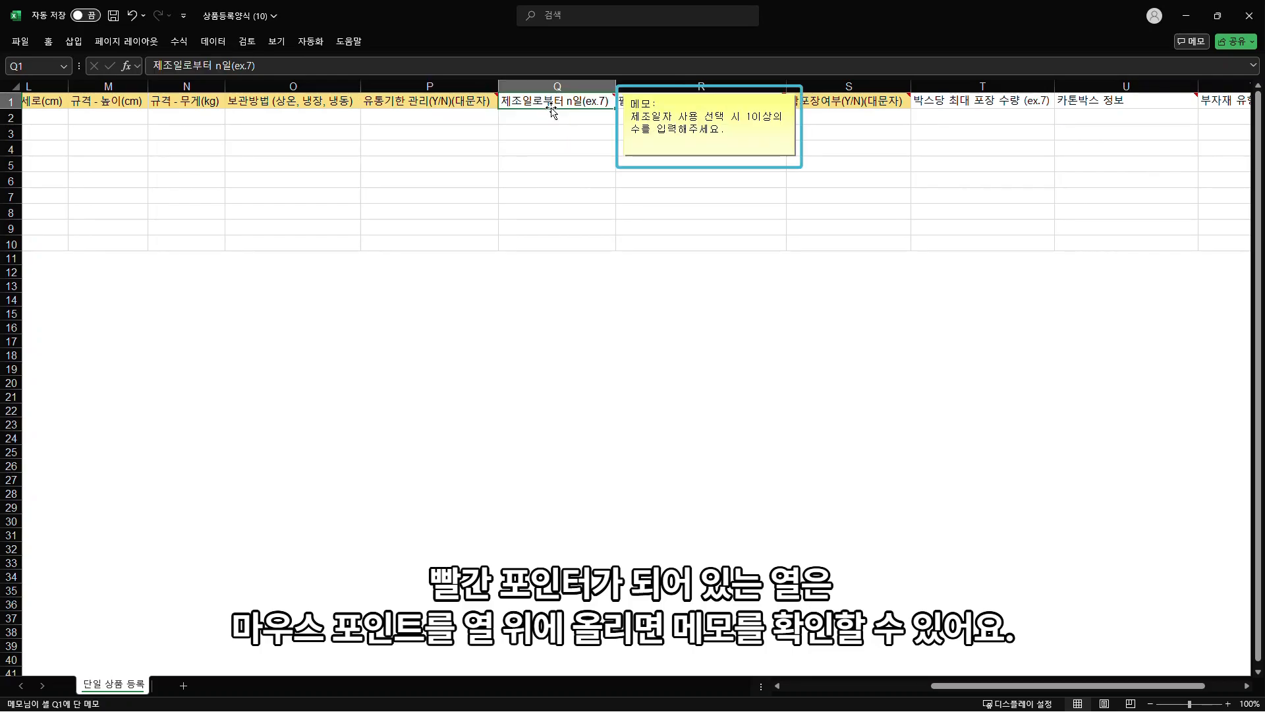
pyautogui.click(692, 104)
pyautogui.click(804, 100)
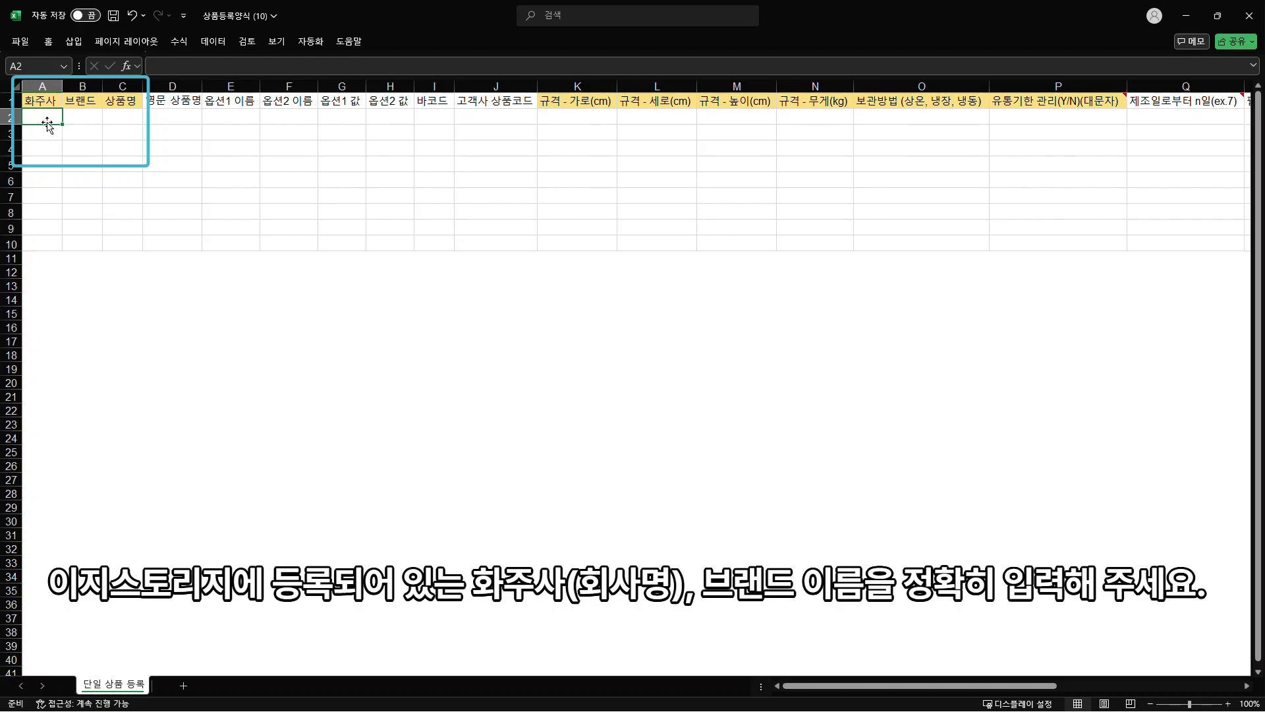
# In row 2, enter 볼디사탕 as both 화주사 and 브랜드, and 초코링도넛 as 상품명.
pyautogui.write('볼디사탕')
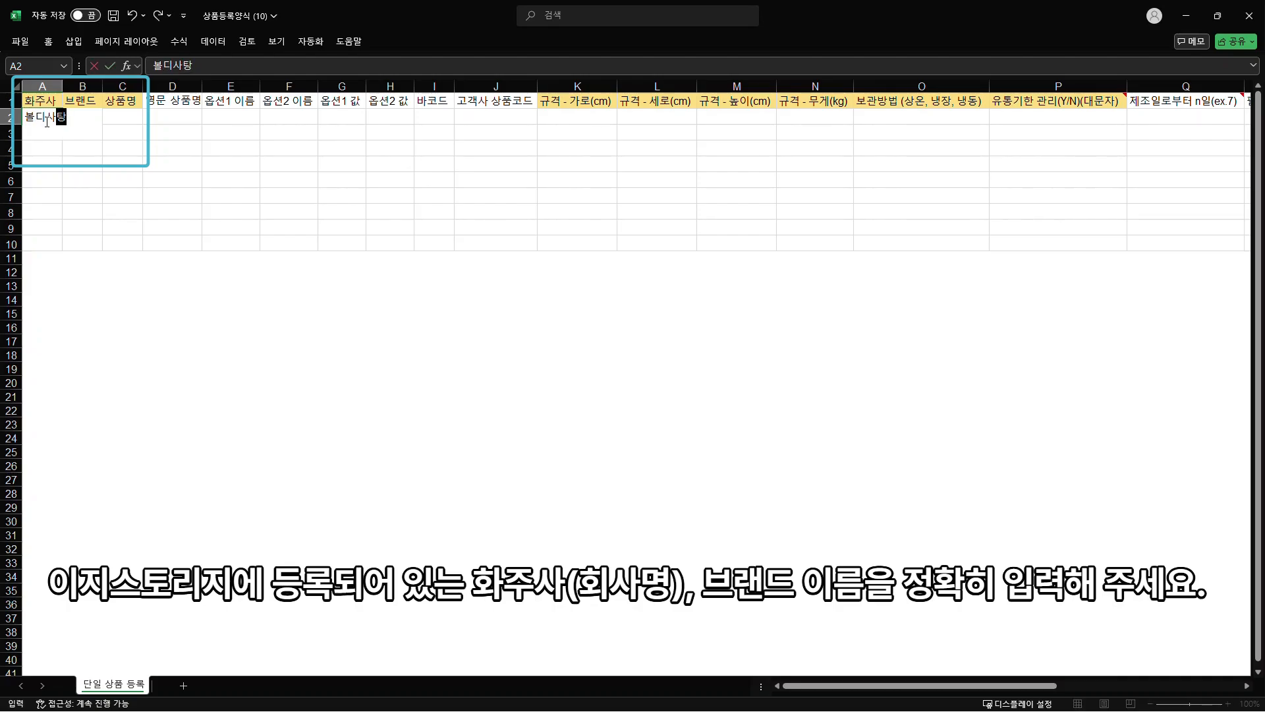
pyautogui.press('Tab')
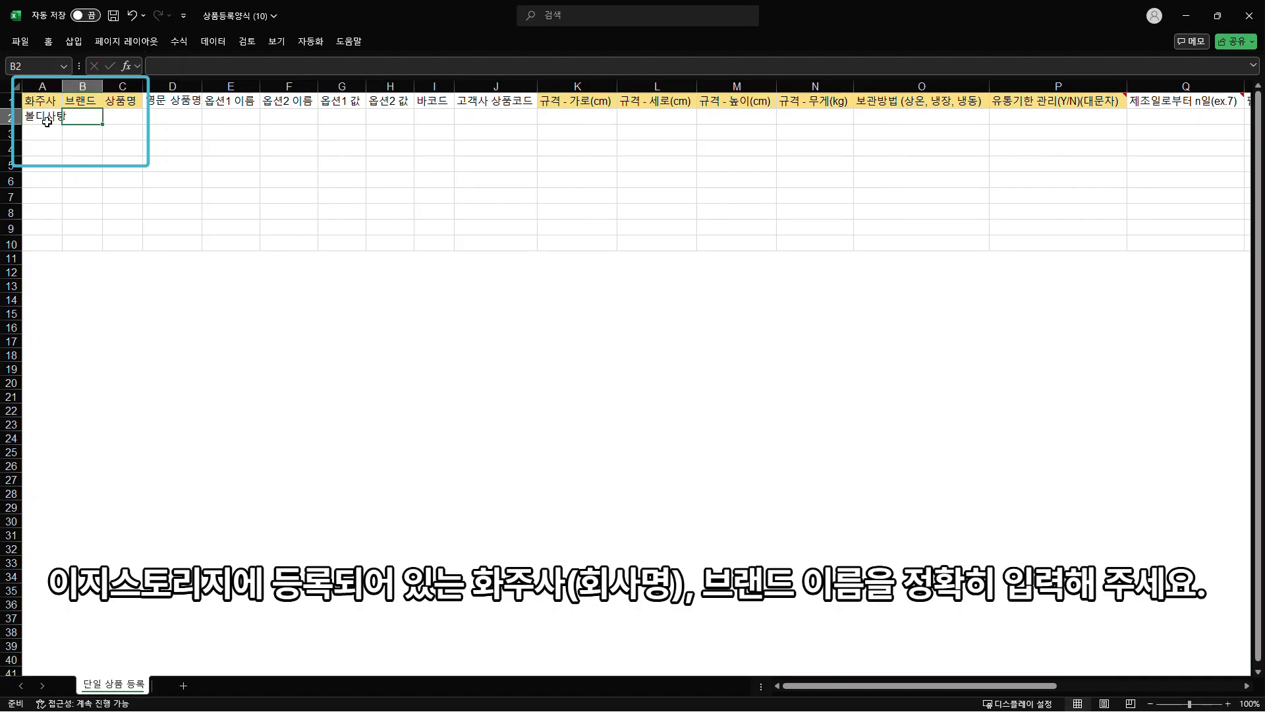
pyautogui.write('볼디사탕')
pyautogui.press('Return')
pyautogui.press('Up')
pyautogui.press('Right')
pyautogui.write('초코링도넛')
pyautogui.press('Return')
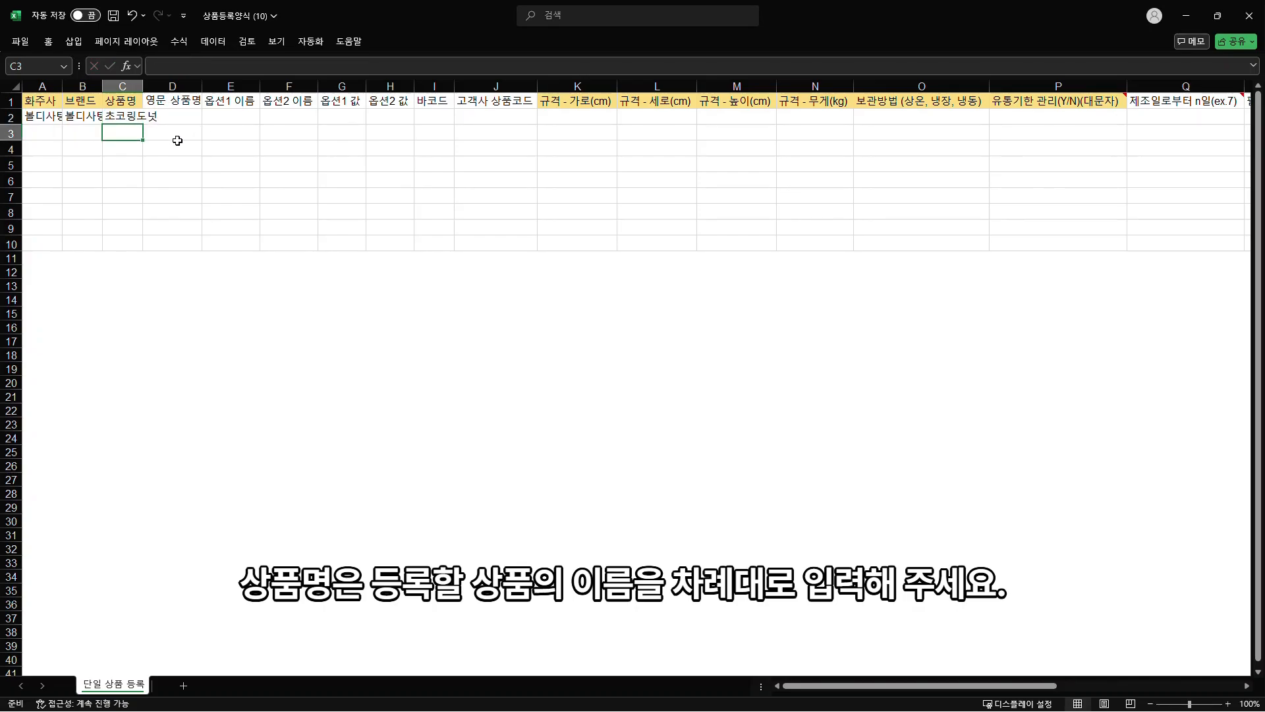
# Enter 0.1 for the 가로, 세로, 높이 and 무게 specifications in row 2.
pyautogui.click(551, 117)
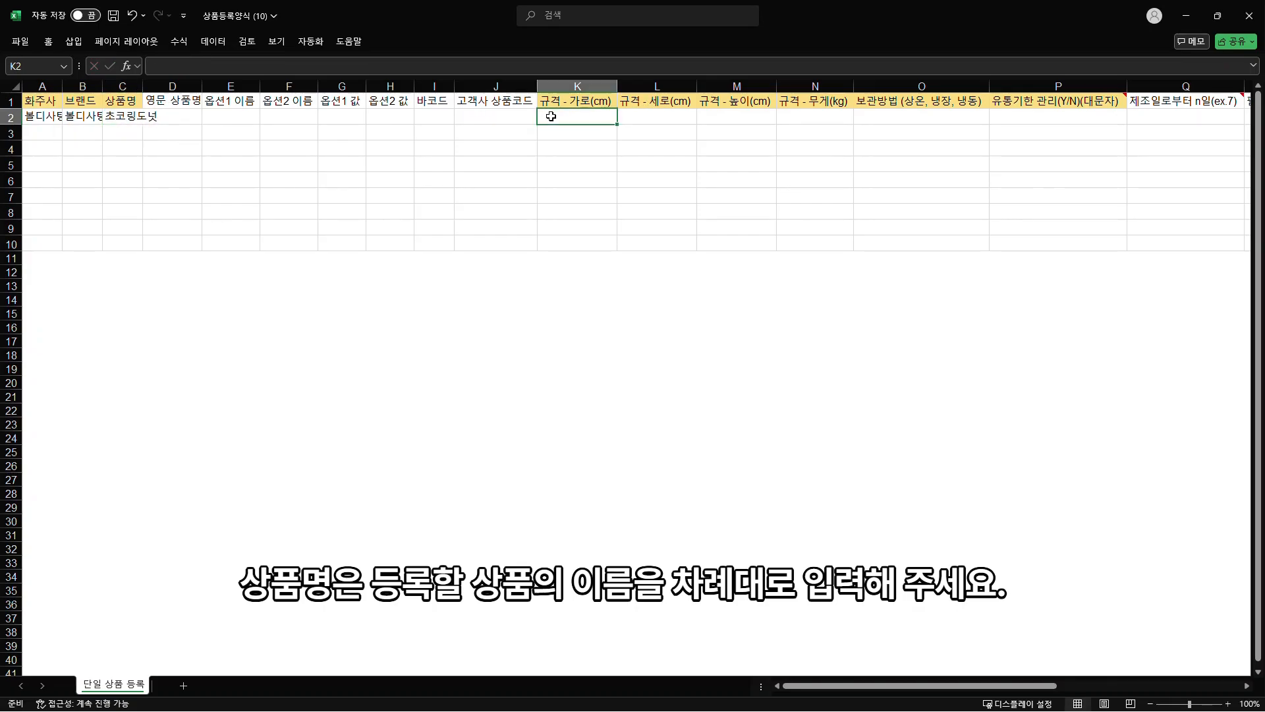
pyautogui.write('0.1')
pyautogui.press('Return')
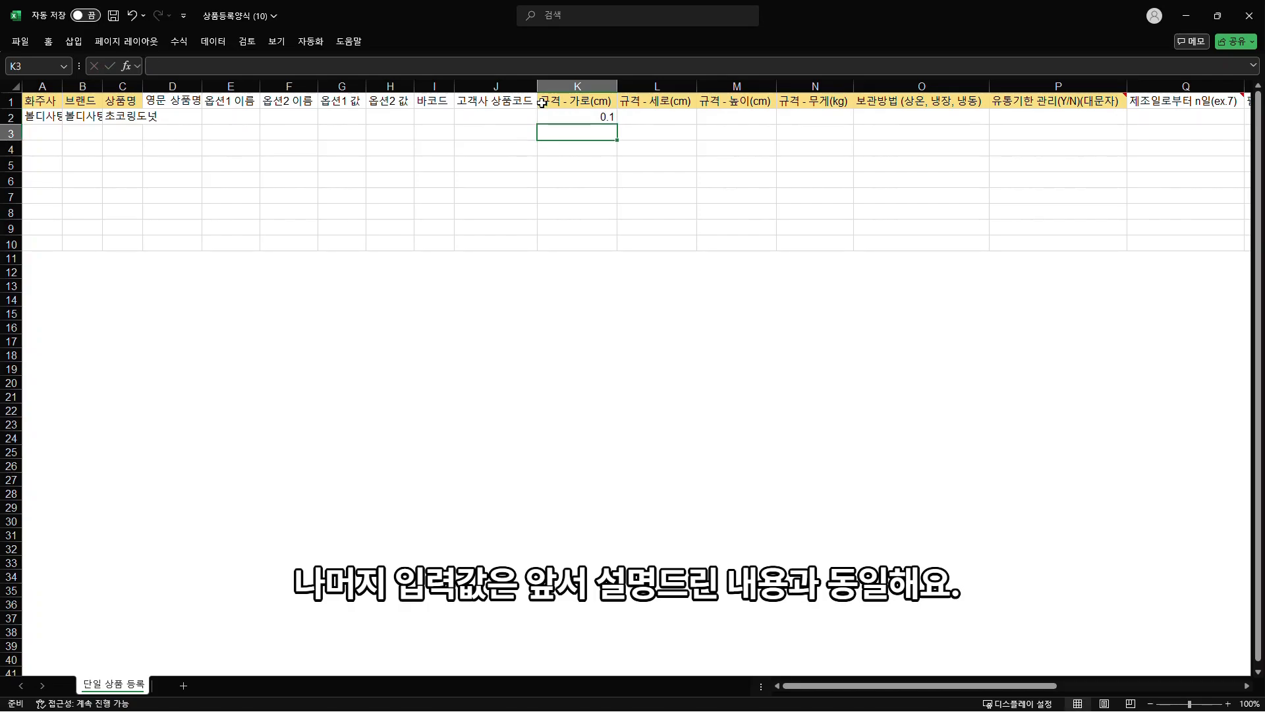
pyautogui.press('Up')
pyautogui.press('Right')
pyautogui.write('0.1')
pyautogui.press('Return')
pyautogui.press('Up')
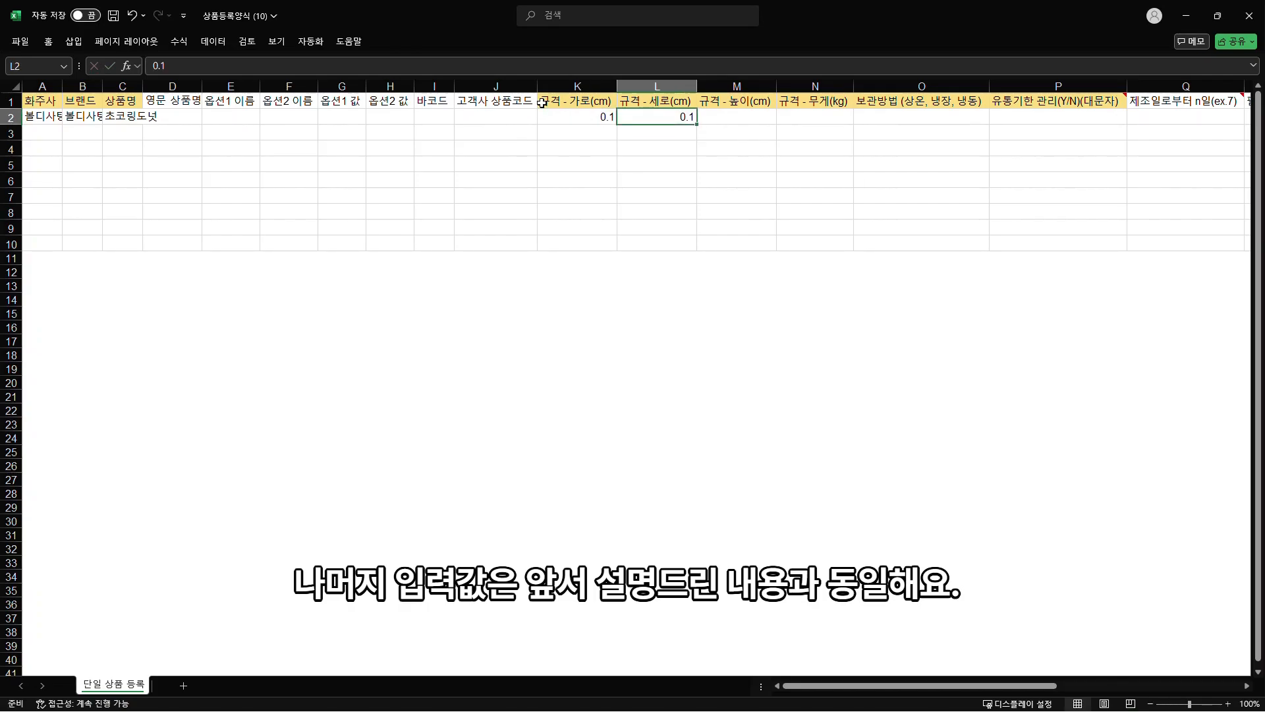
pyautogui.press('Right')
pyautogui.write('0.1')
pyautogui.press('Return')
pyautogui.press('Up')
pyautogui.press('Right')
pyautogui.write('0.1')
pyautogui.press('Return')
# Enter 상온 as the storage method and N for 유통기한 관리 in row 2.
pyautogui.click(906, 117)
pyautogui.write('상온')
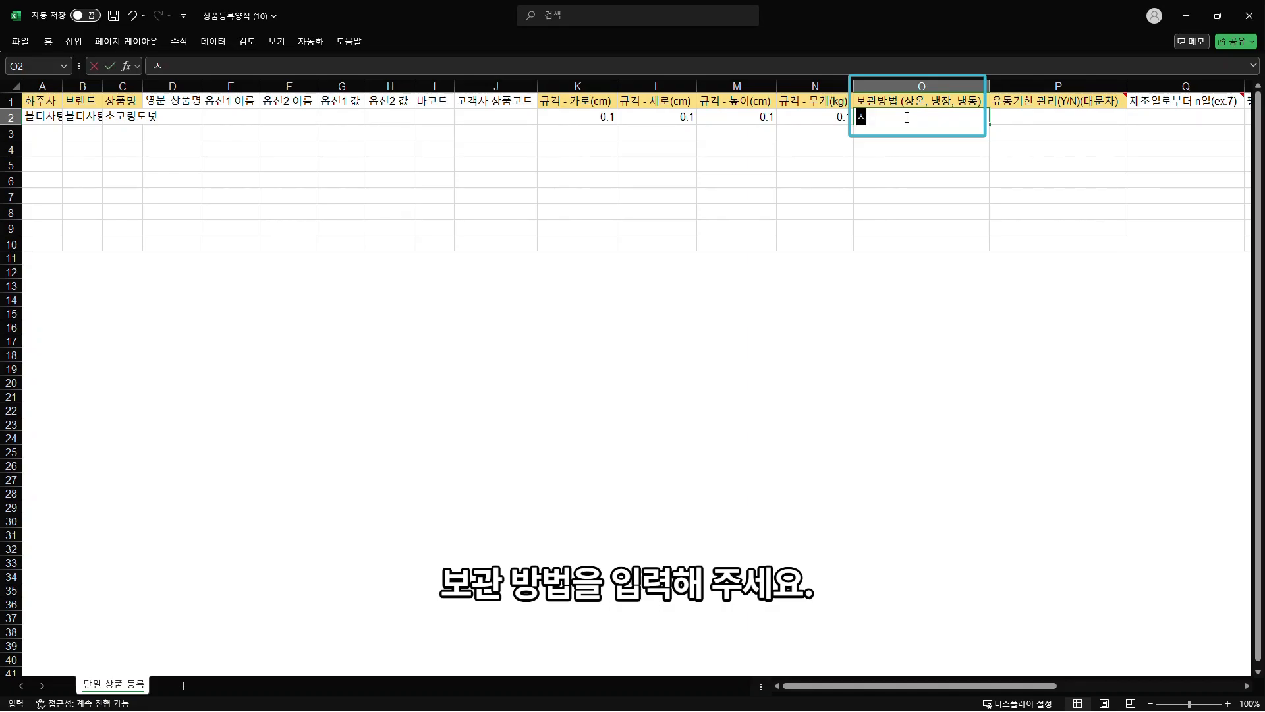
pyautogui.press('Return')
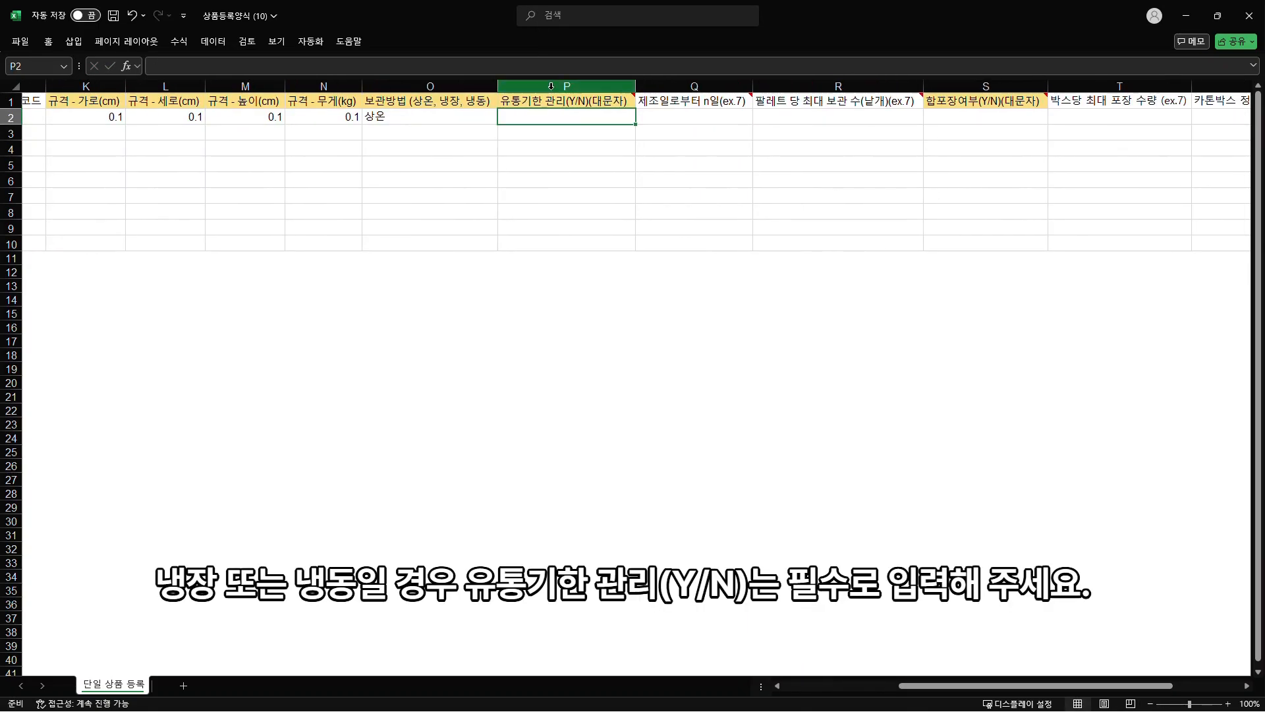
pyautogui.write('N')
pyautogui.click(562, 339)
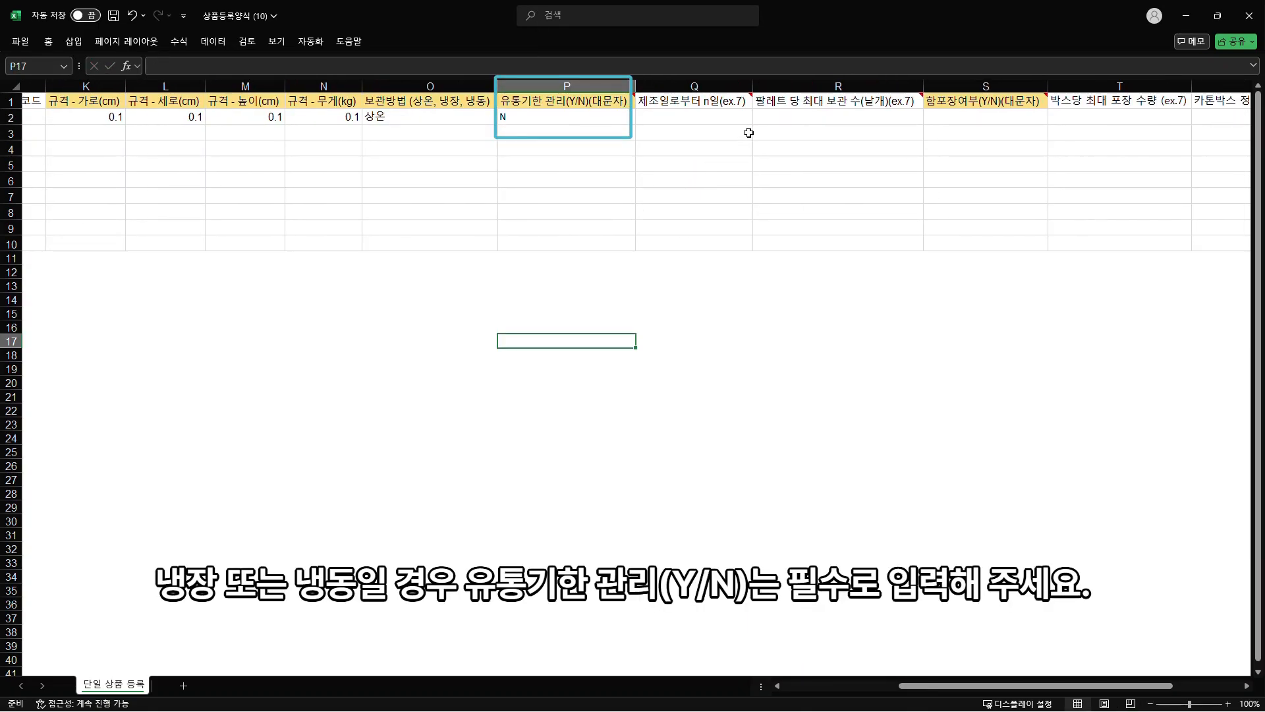
# Enter Y for 합포장여부 in row 2 and look over the optional columns through 비고.
pyautogui.click(717, 115)
pyautogui.moveTo(728, 102)
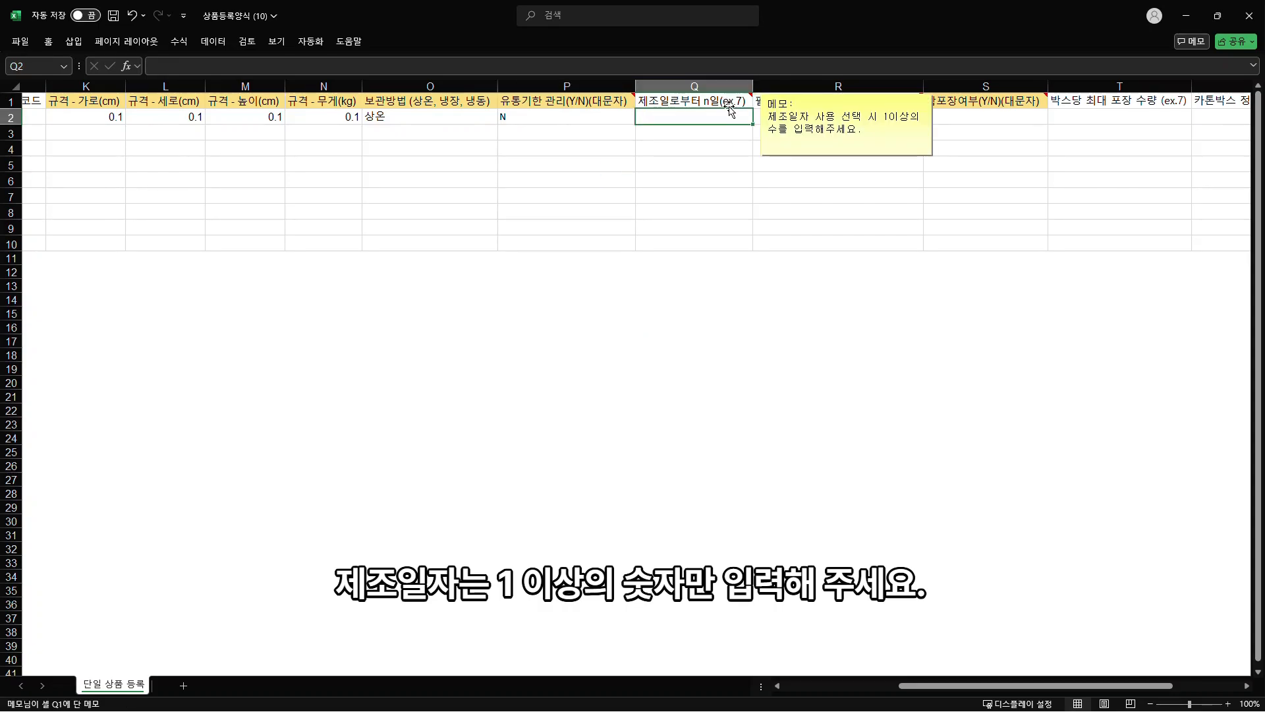
pyautogui.click(726, 145)
pyautogui.moveTo(825, 104)
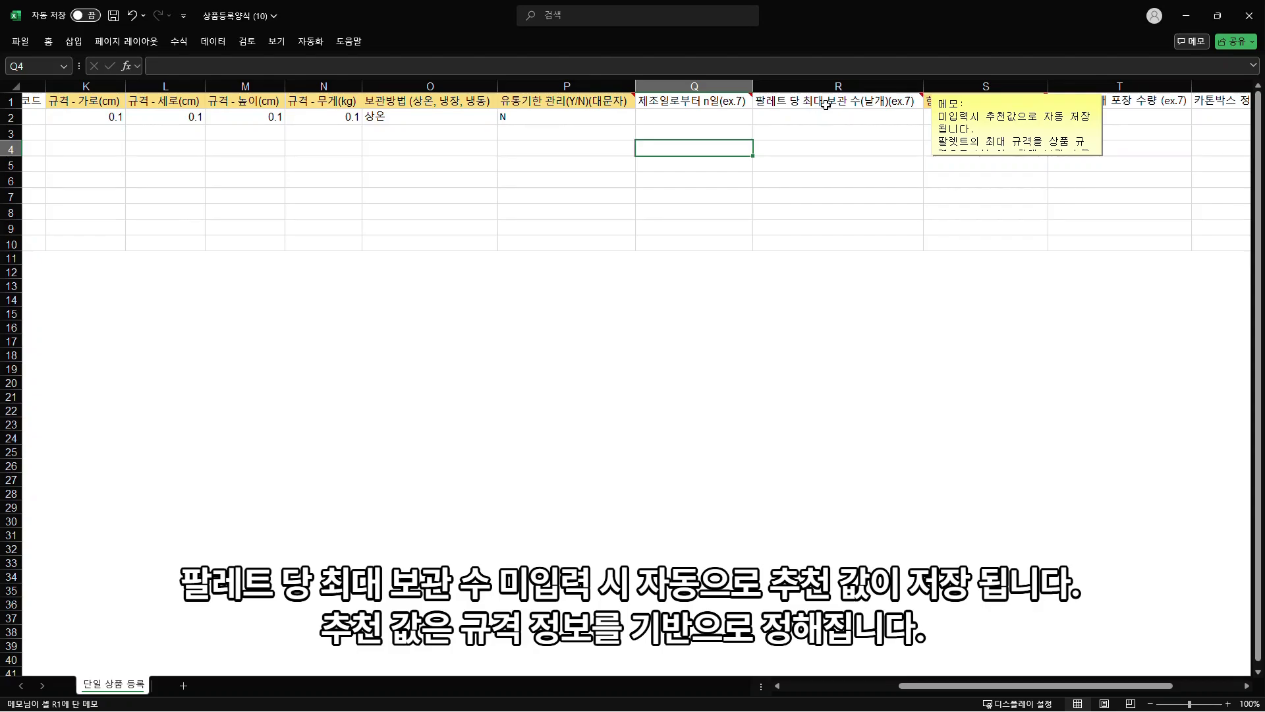
pyautogui.write('Y')
pyautogui.press('Return')
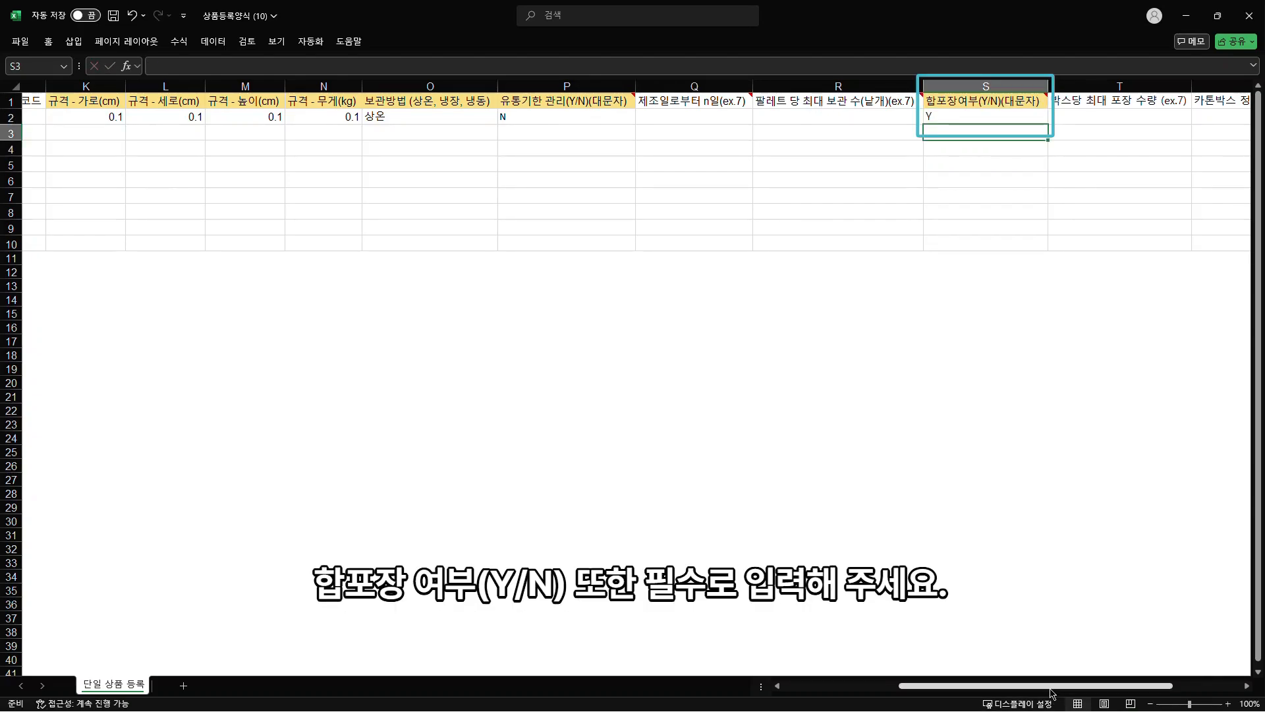
pyautogui.moveTo(1051, 689); pyautogui.dragTo(1133, 671)
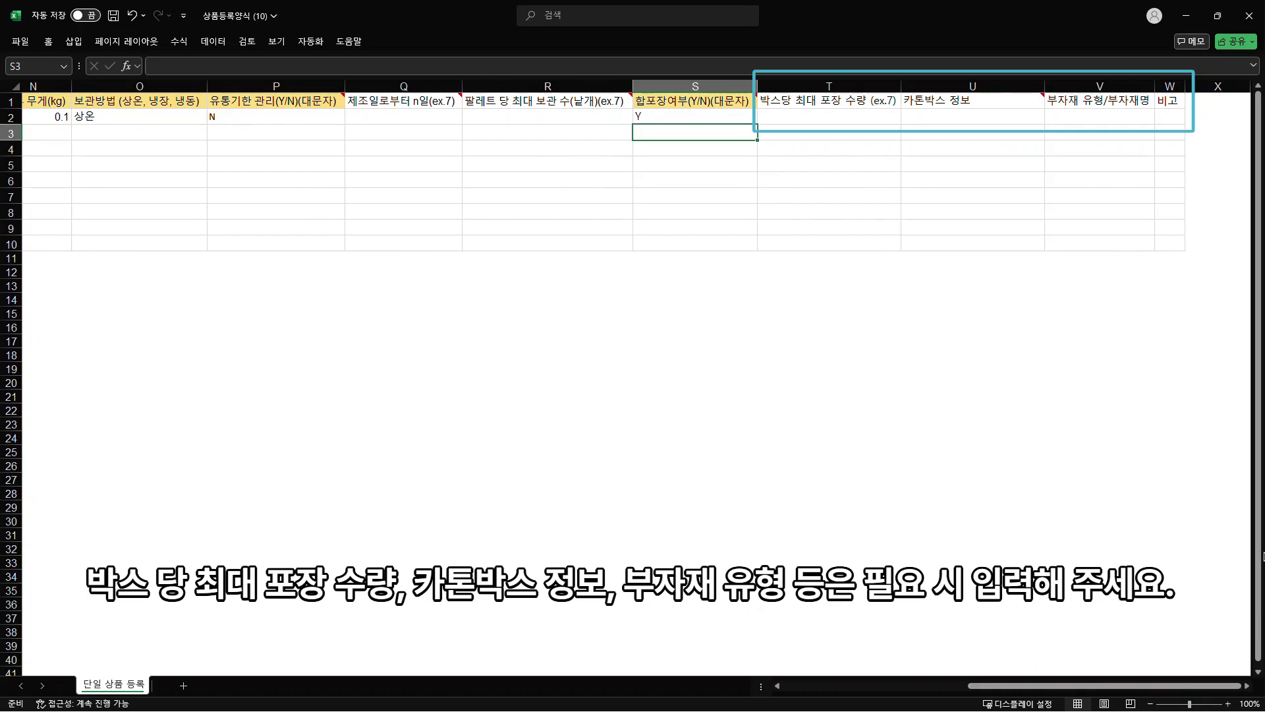
pyautogui.moveTo(1119, 690); pyautogui.dragTo(1082, 704)
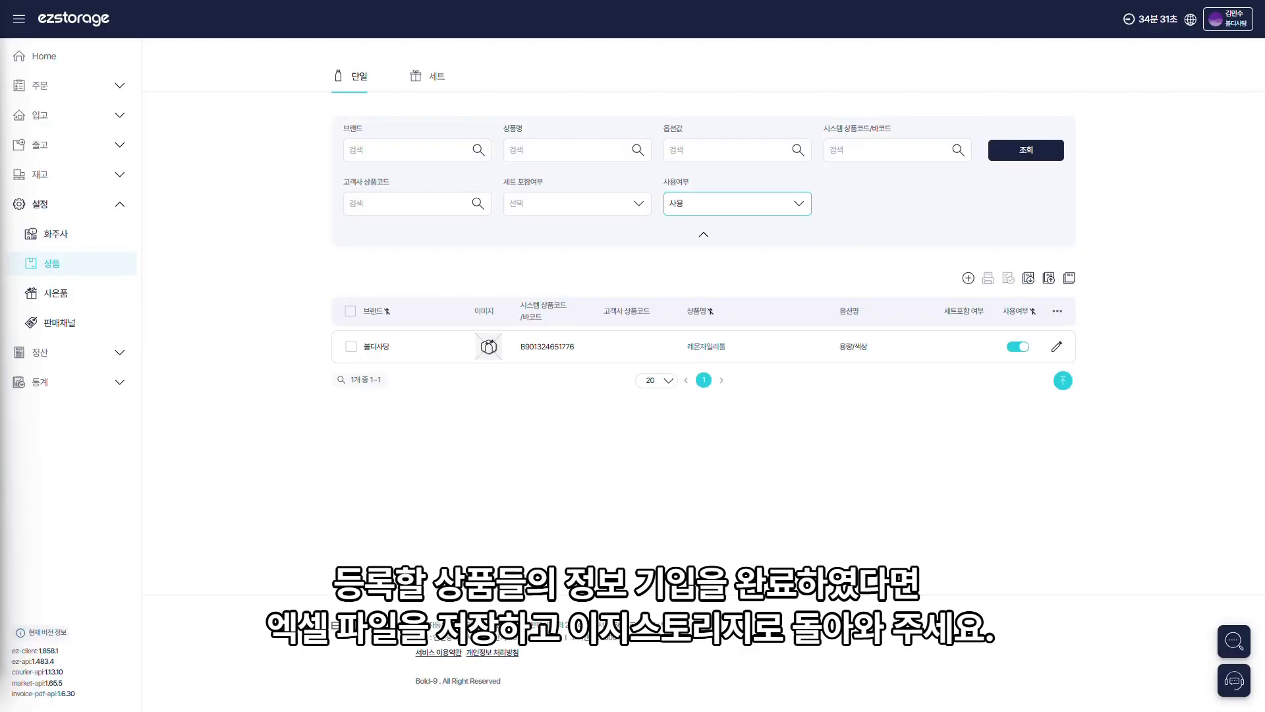
# Upload 상품등록양식 (10).xlsx in ezstorage as a 신규 등록, register it and refresh the product list.
pyautogui.click(1049, 278)
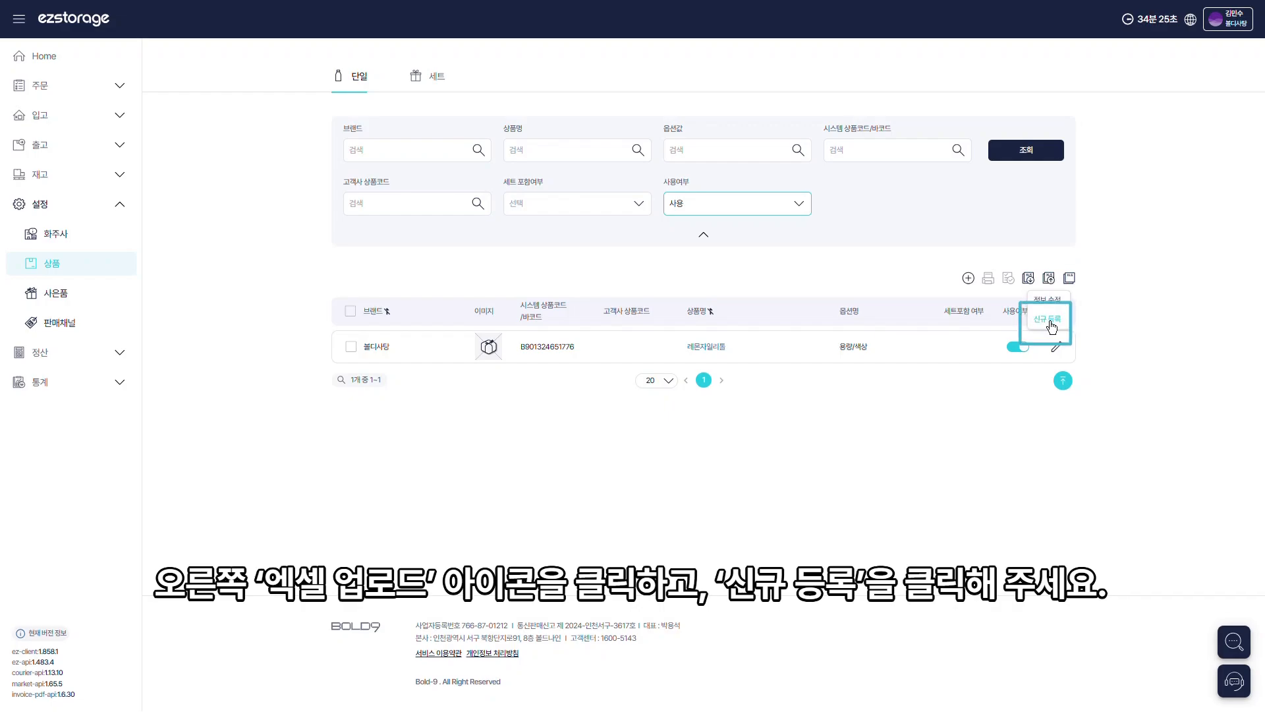
pyautogui.click(1050, 319)
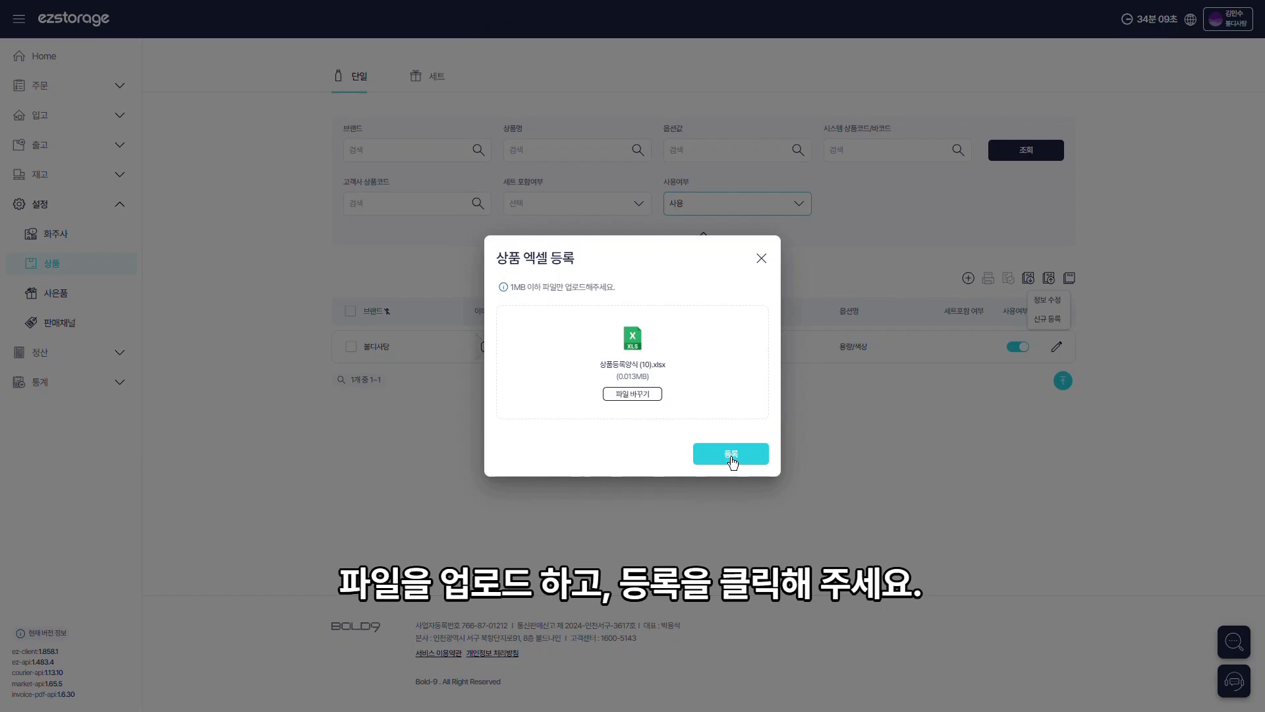
pyautogui.click(731, 454)
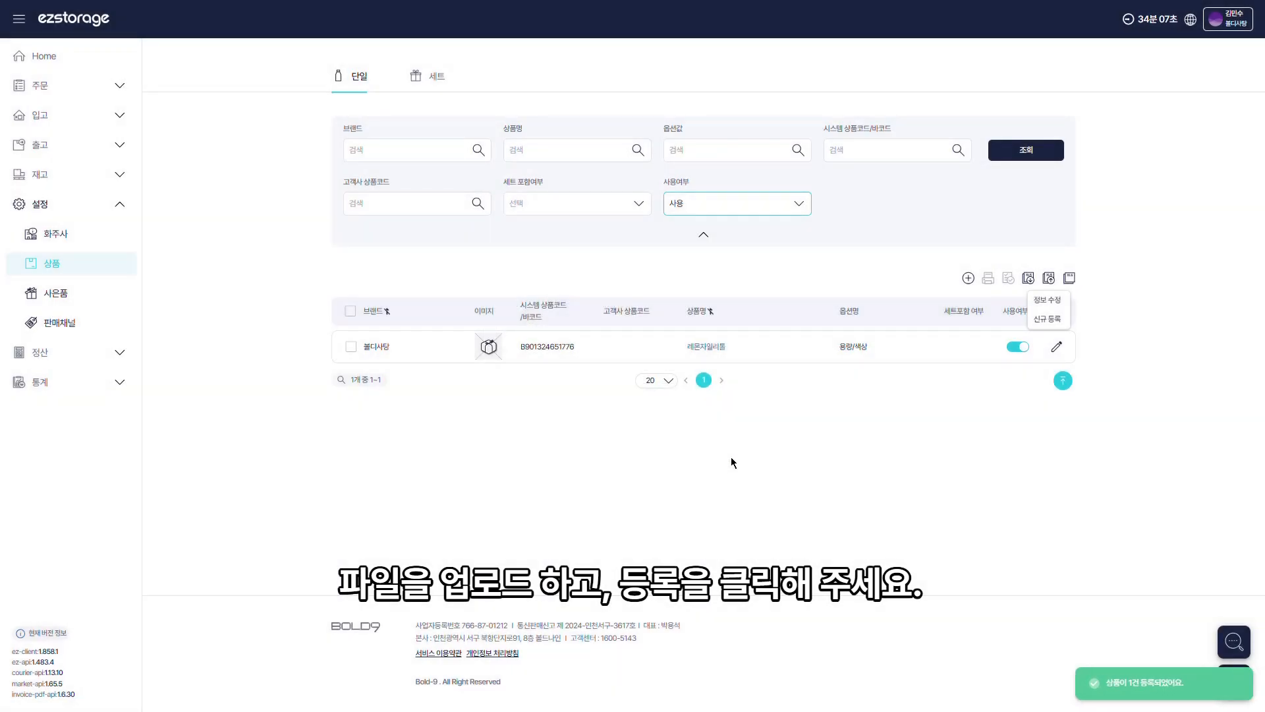
pyautogui.click(1003, 153)
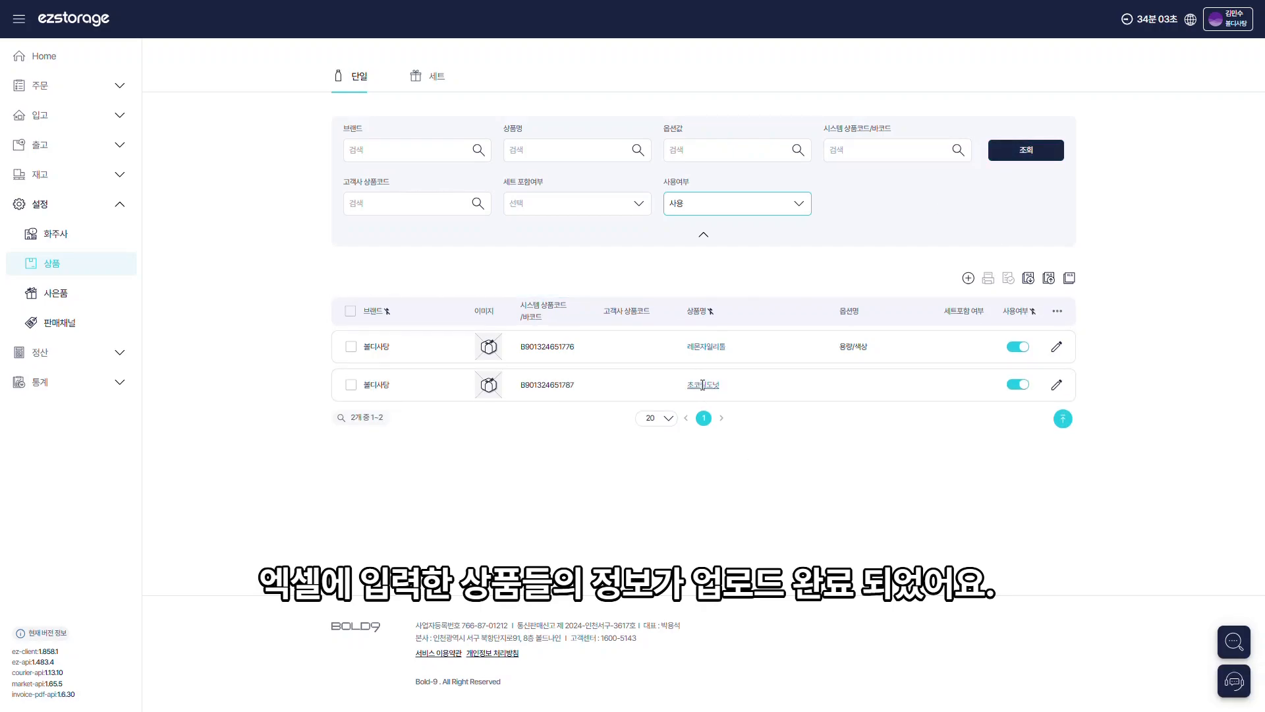